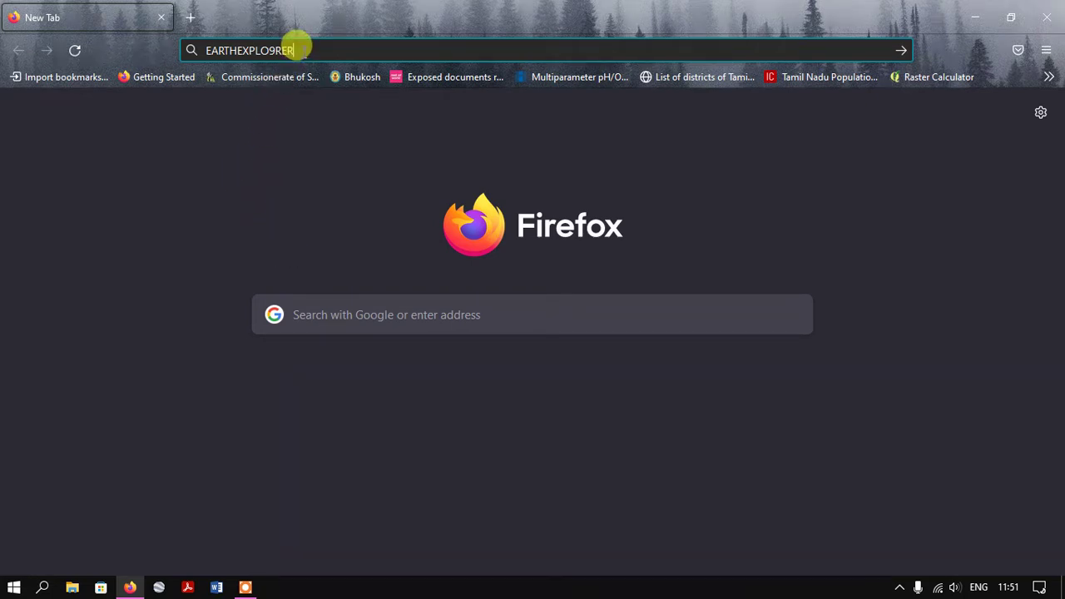
Step: Search the web for 'earthexplorer' and open the official earthexplorer.usgs.gov site
click(287, 50)
key(BackSpace)
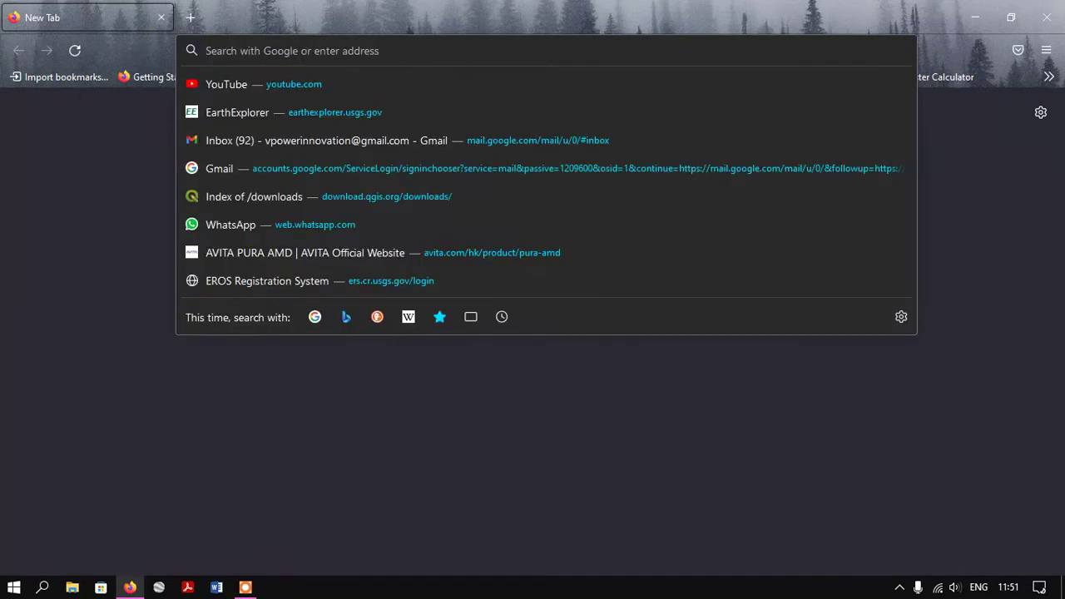
text(earth)
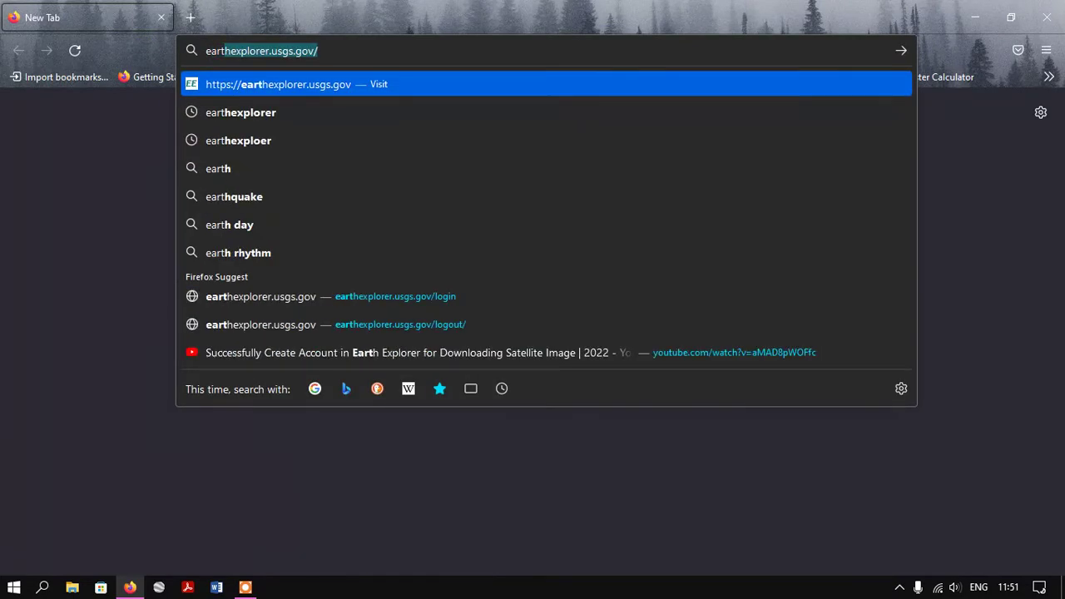
text(expl)
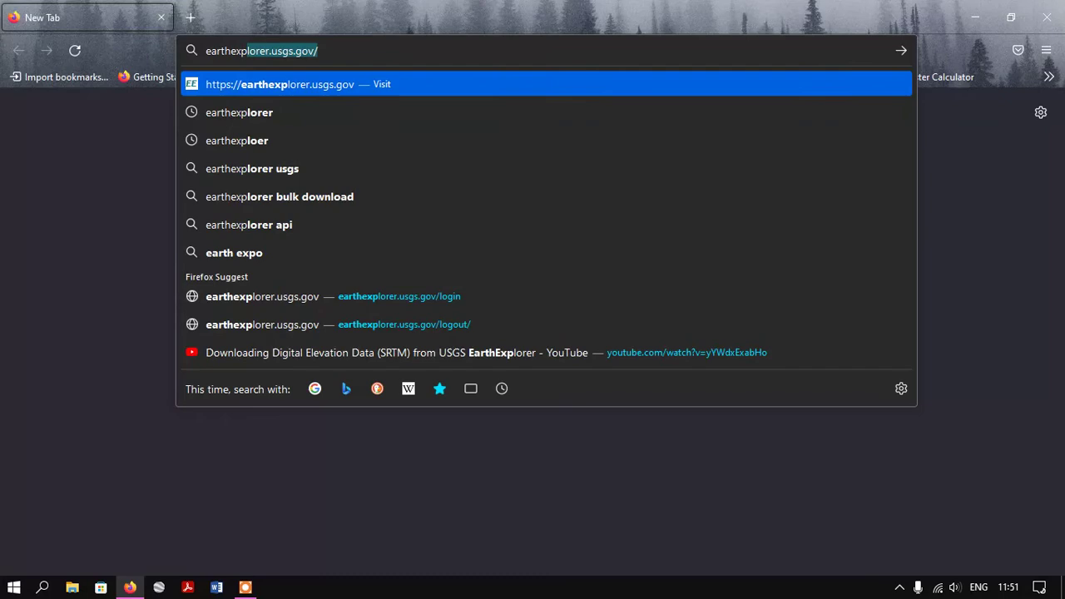
text(orer)
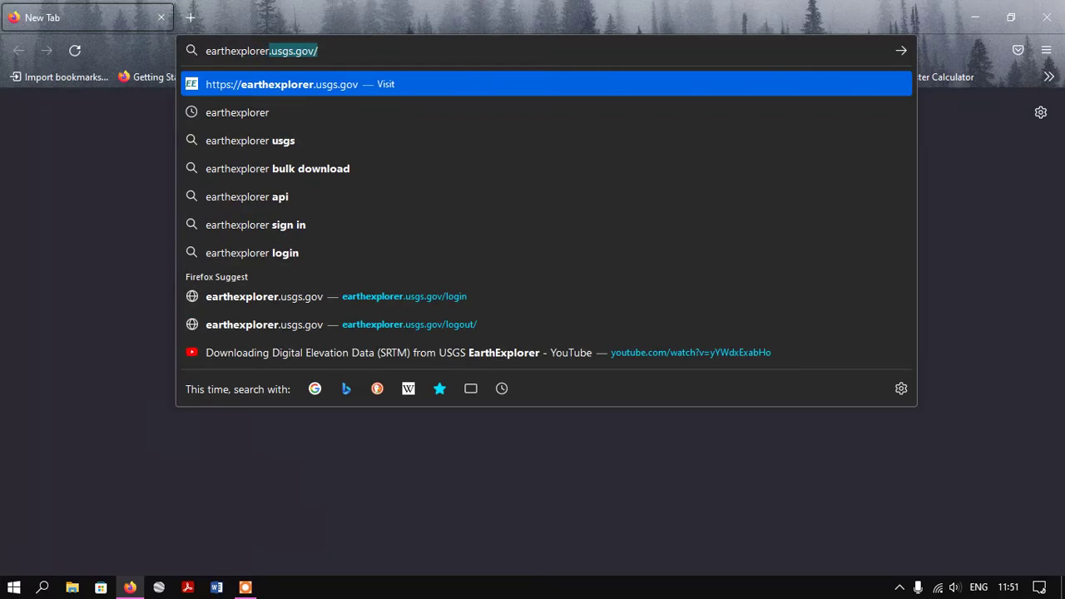
key(BackSpace)
key(Return)
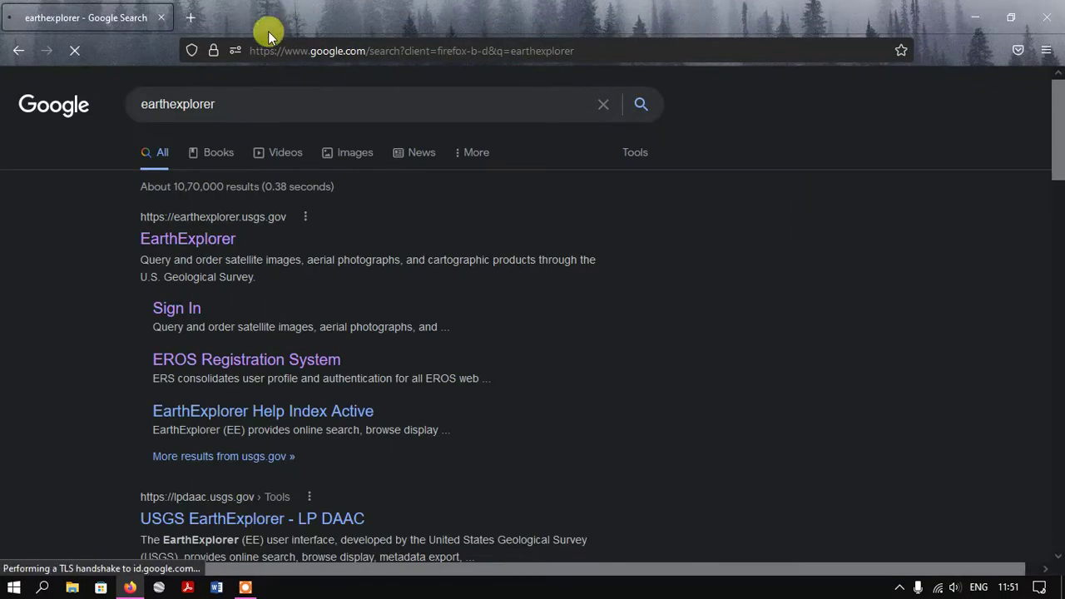
click(215, 243)
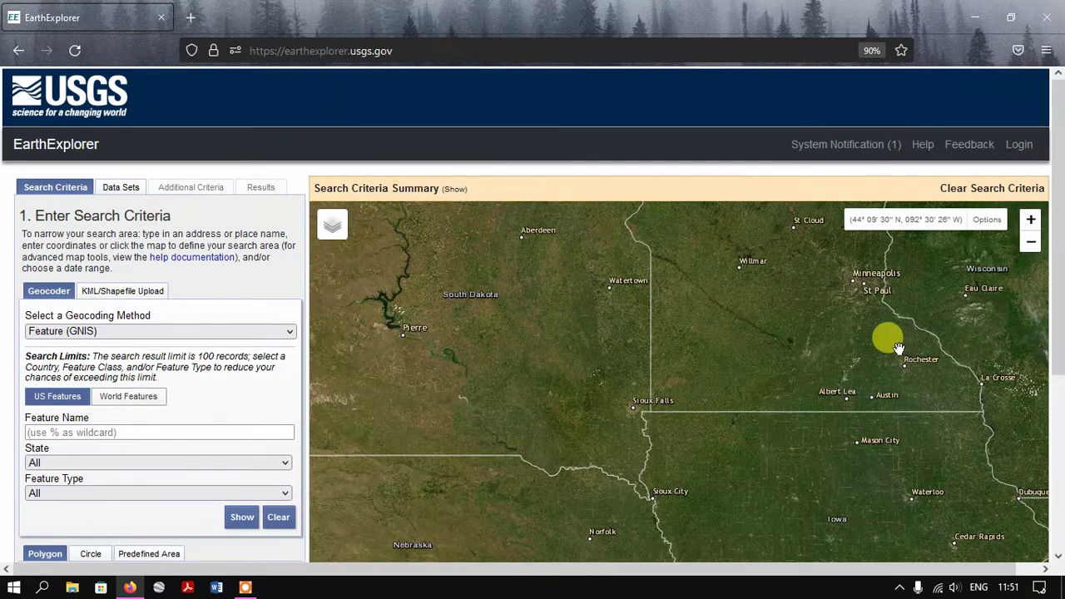
Step: Sign in to EarthExplorer with the account credentials on the EROS Registration System page
click(1019, 148)
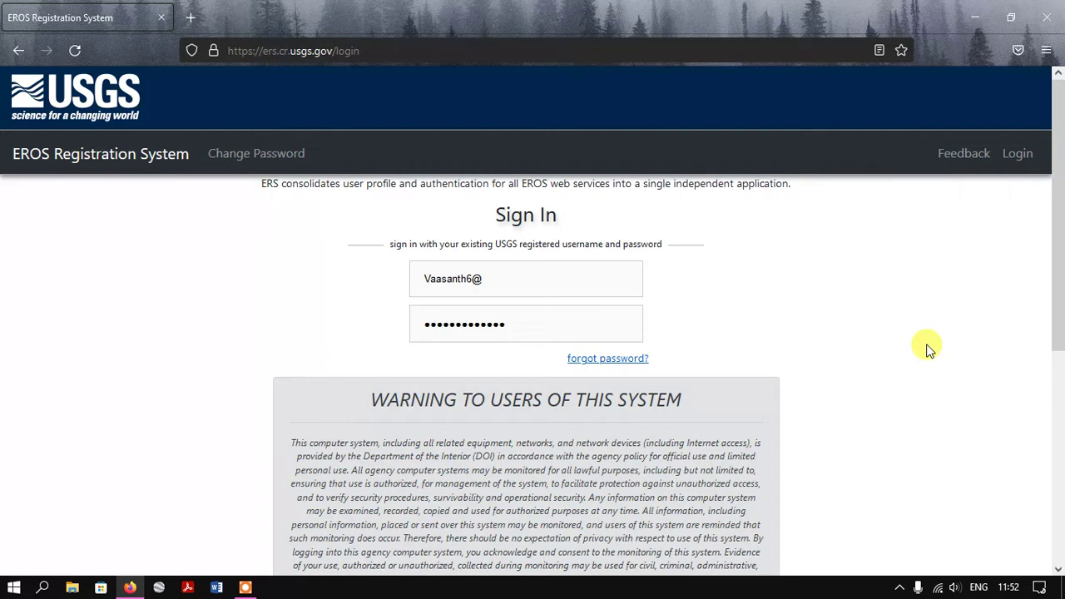
scroll(908, 342, down, 4)
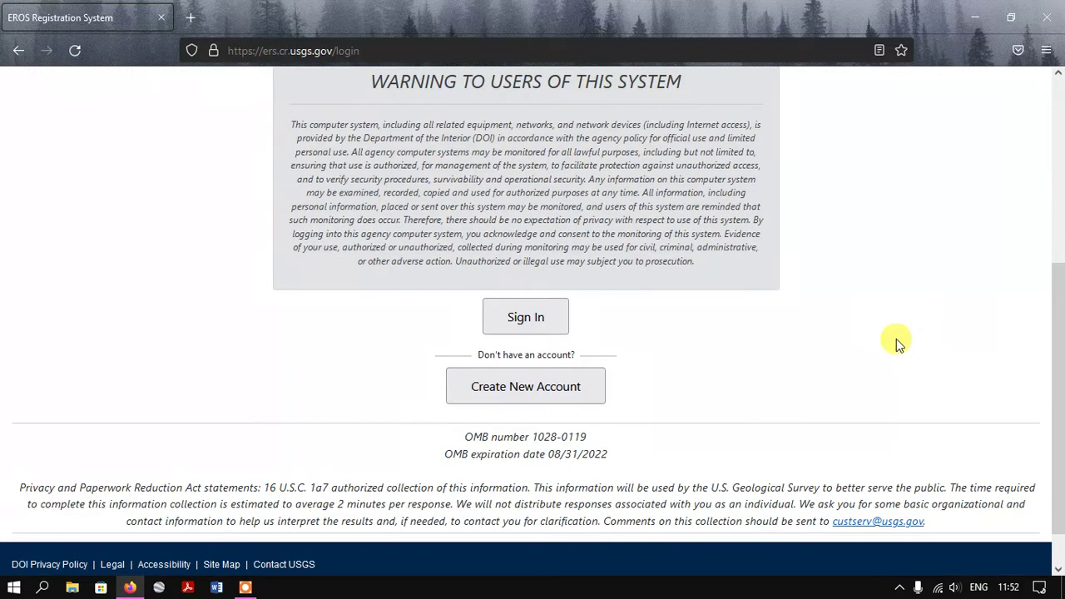
click(555, 329)
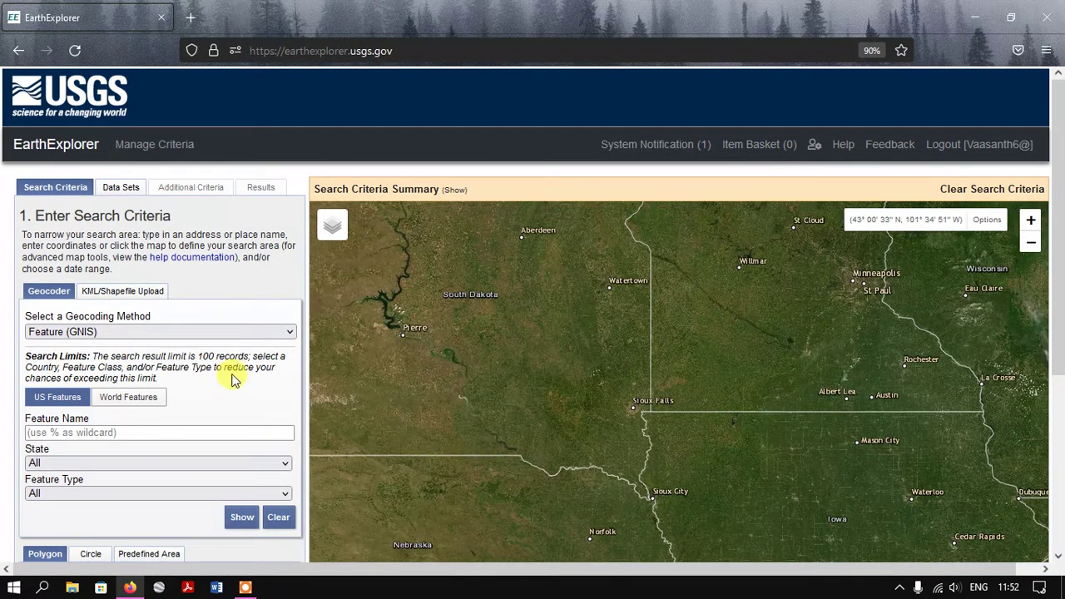
Step: Run a World Features geocoder search for the feature name 'kochi'
scroll(223, 374, down, 2)
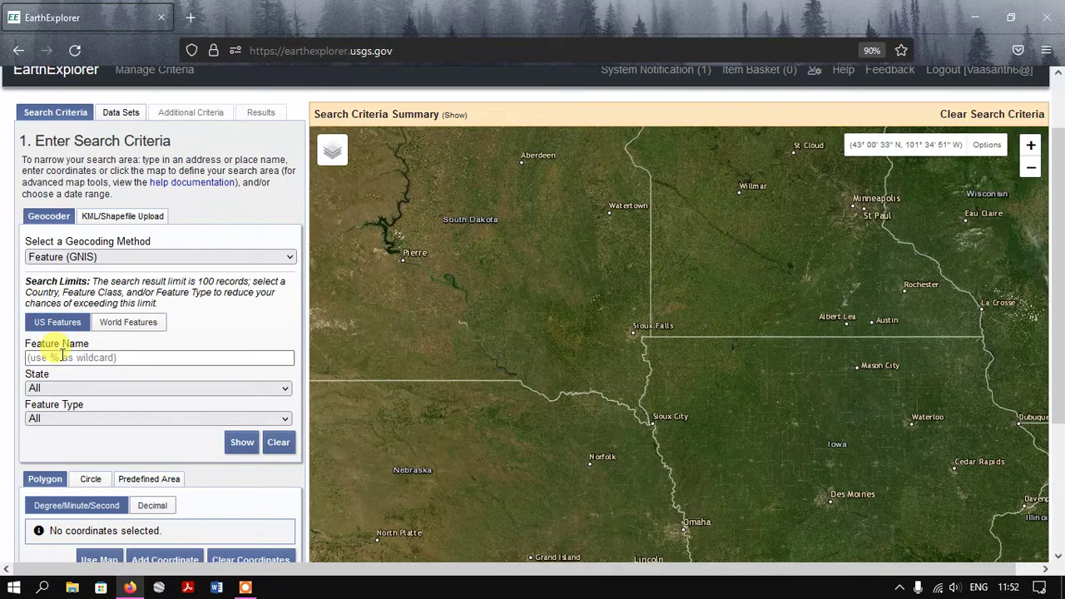
click(118, 331)
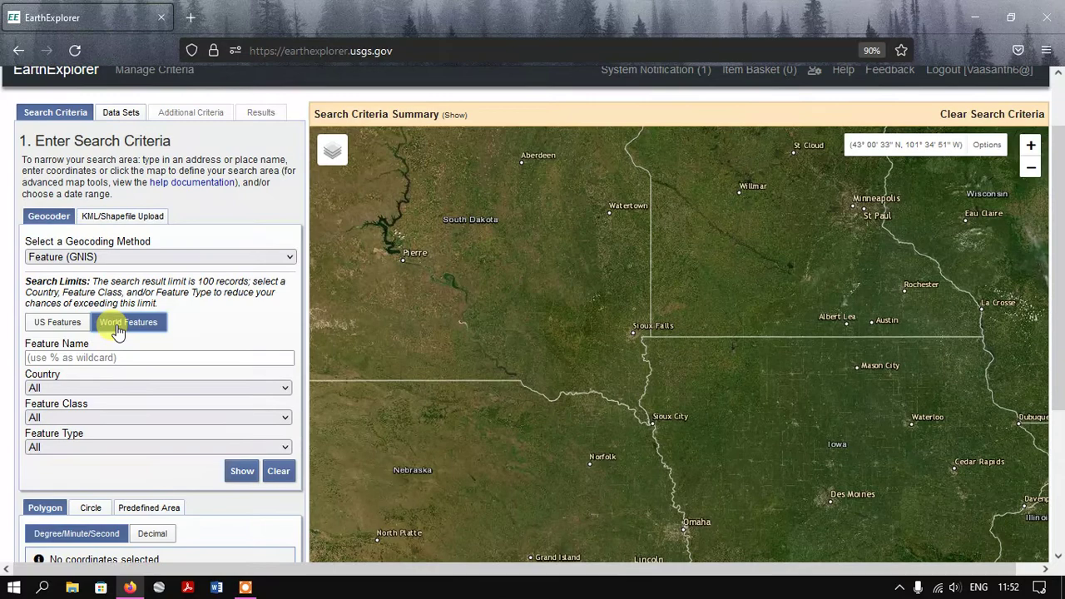
click(79, 356)
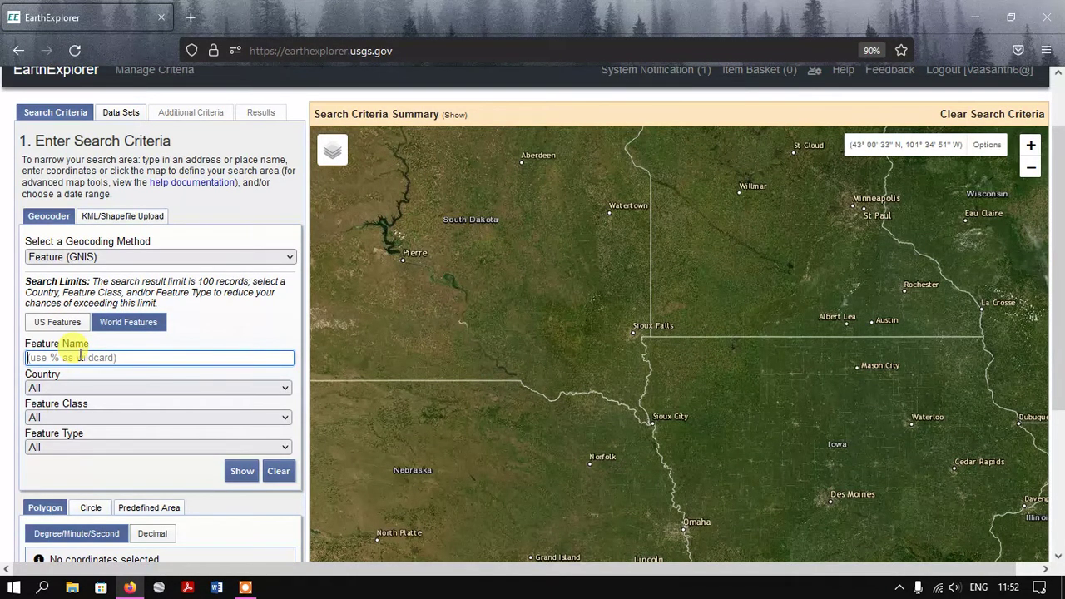
text(kochi)
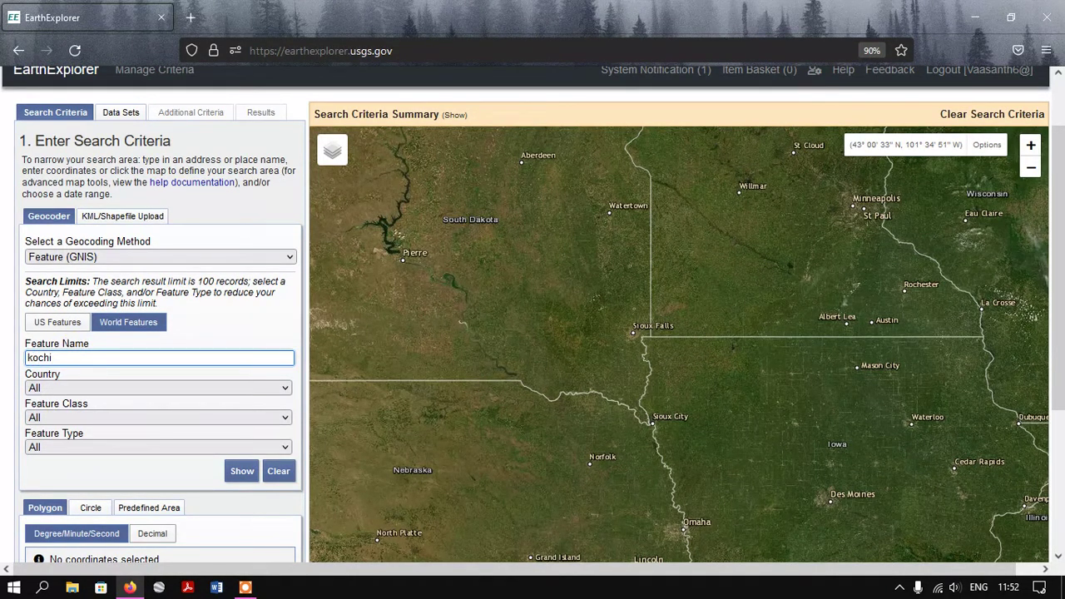
scroll(78, 281, down, 2)
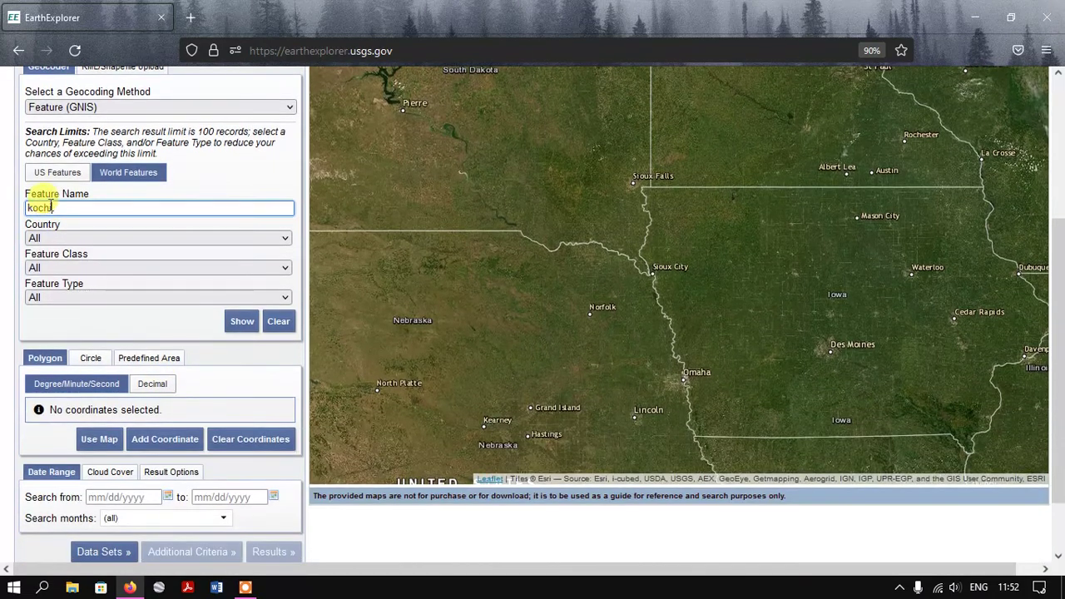
click(238, 324)
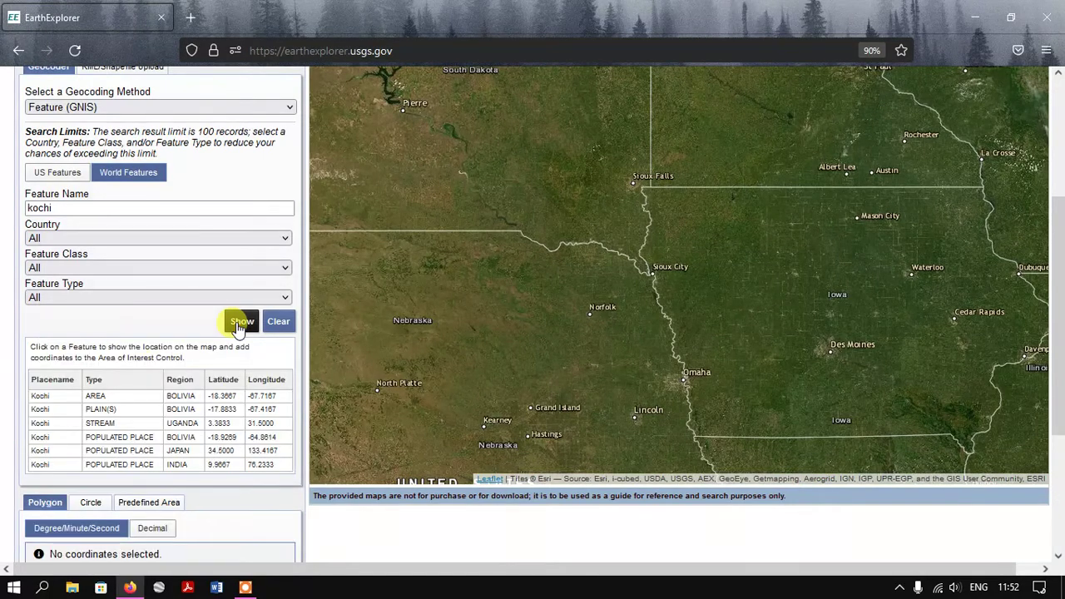
Step: Select Kochi, India (09°58'00" N, 076°13'59" E) from the results and zoom the map around it
scroll(127, 343, down, 2)
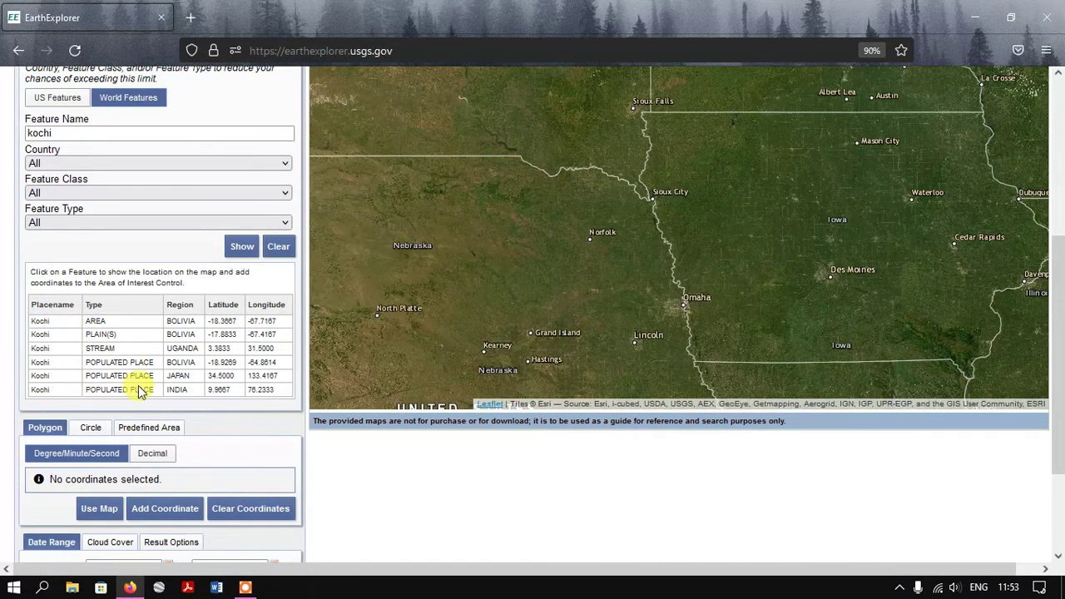
click(37, 391)
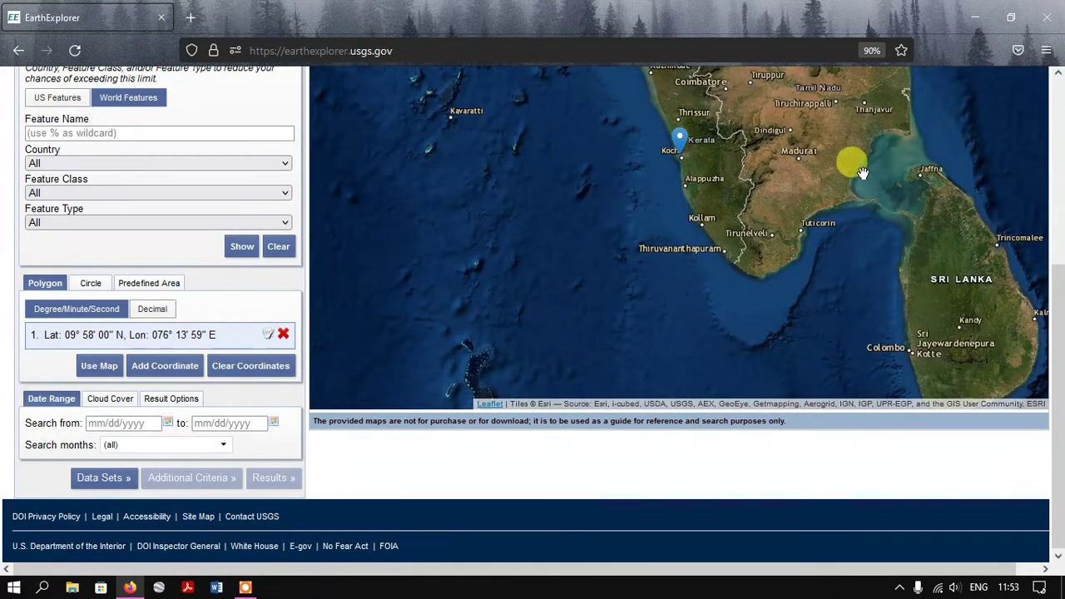
scroll(1059, 283, up, 3)
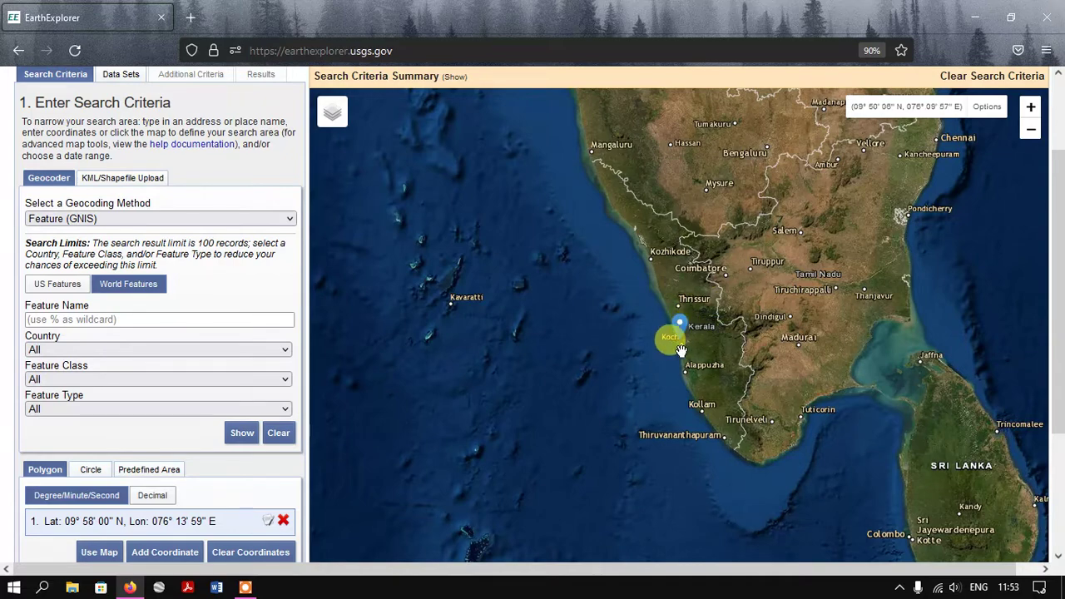
scroll(678, 338, up, 2)
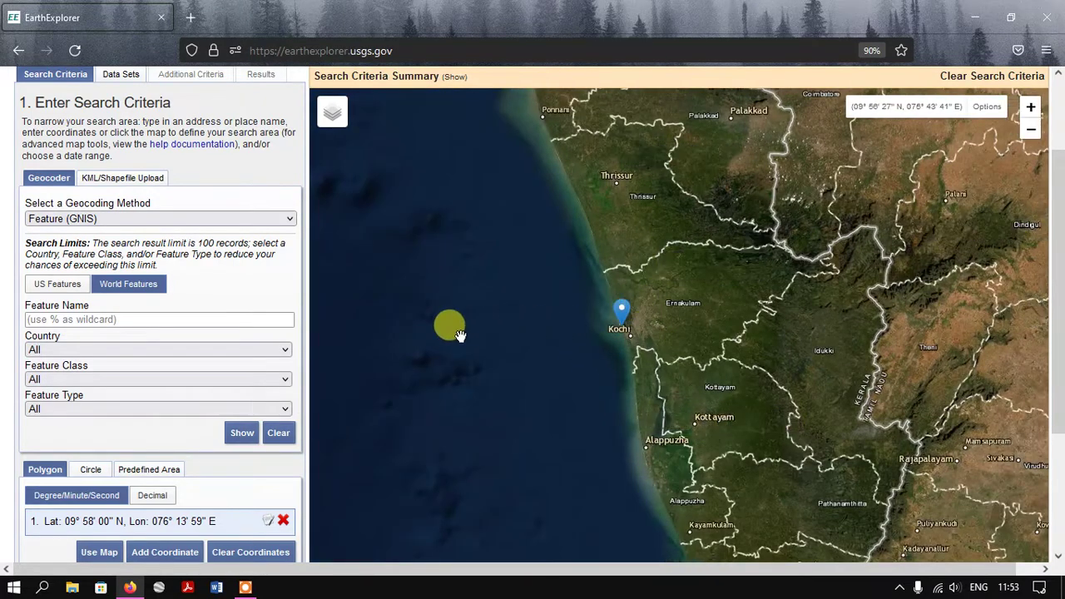
scroll(149, 368, down, 2)
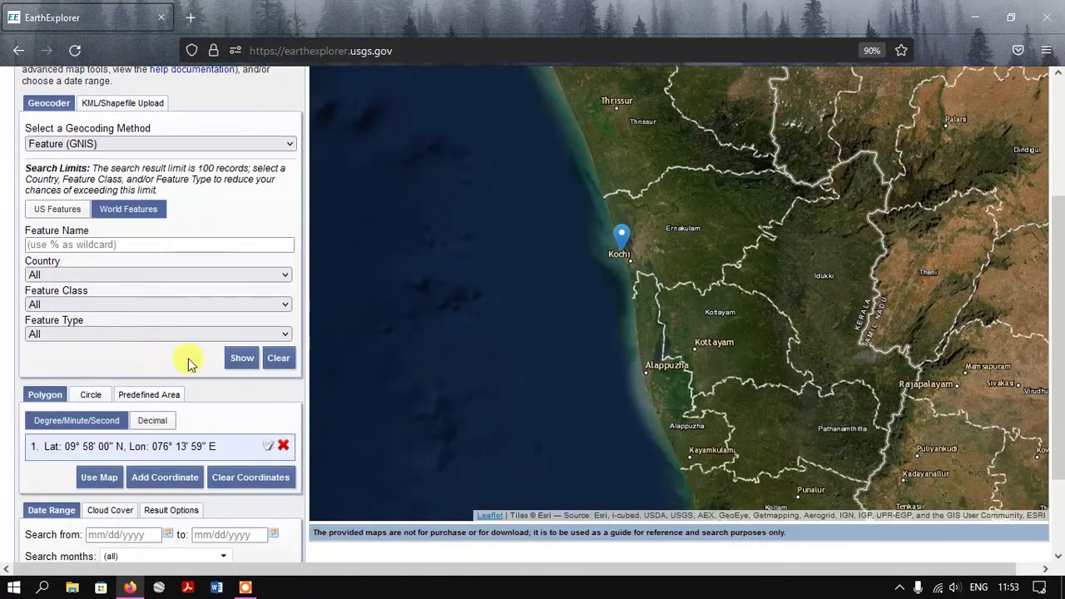
Step: Remove the single Kochi point from the search area coordinates
click(283, 447)
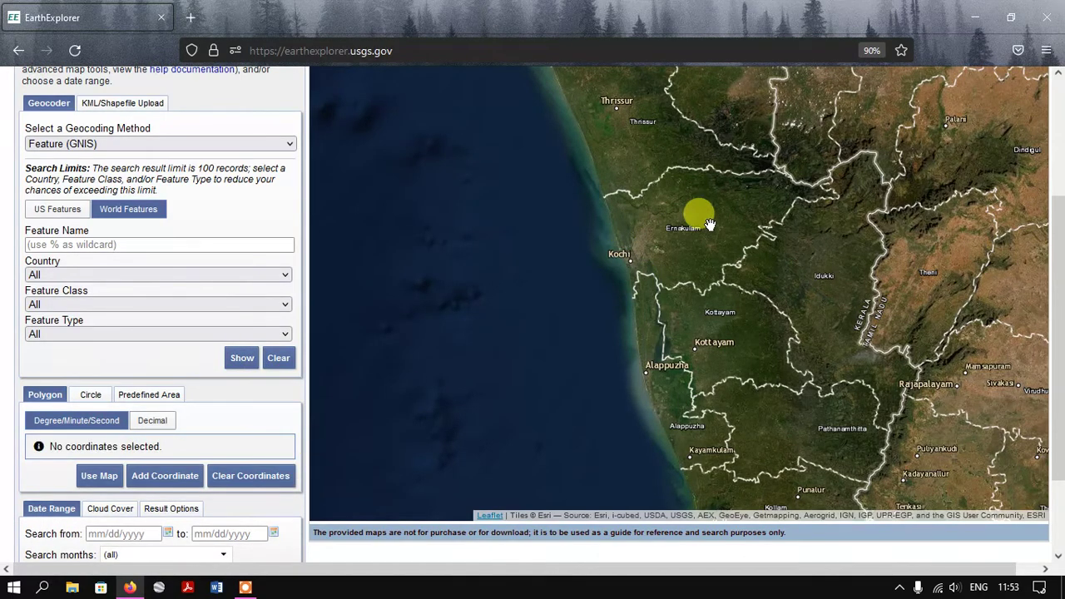
scroll(685, 230, up, 2)
scroll(683, 233, down, 2)
scroll(618, 240, up, 3)
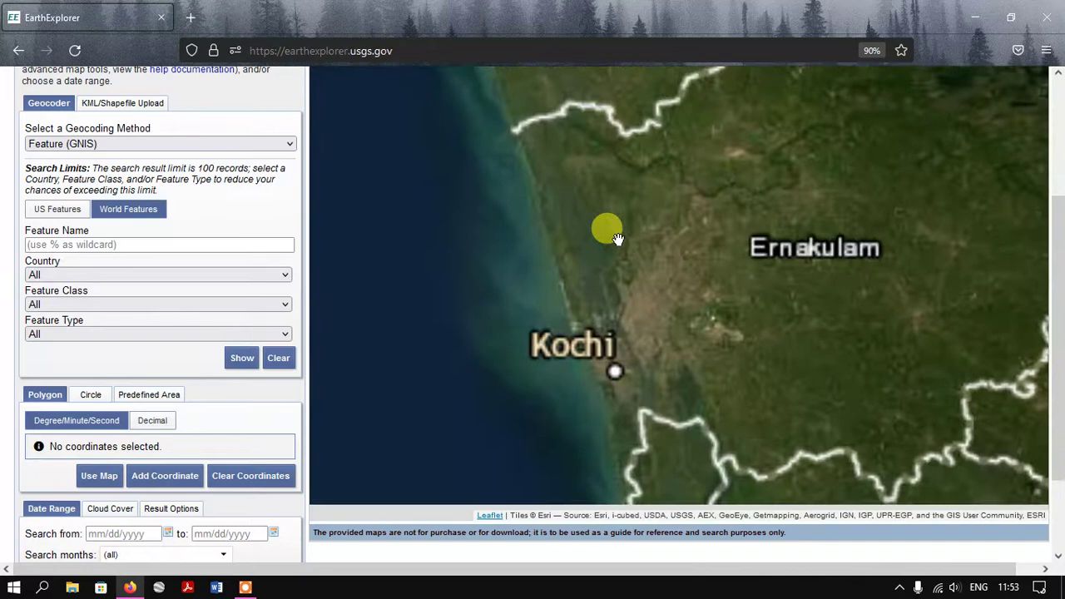
Step: Draw a four-corner search polygon around Kochi spanning 09°50' to 10°11' N
click(450, 197)
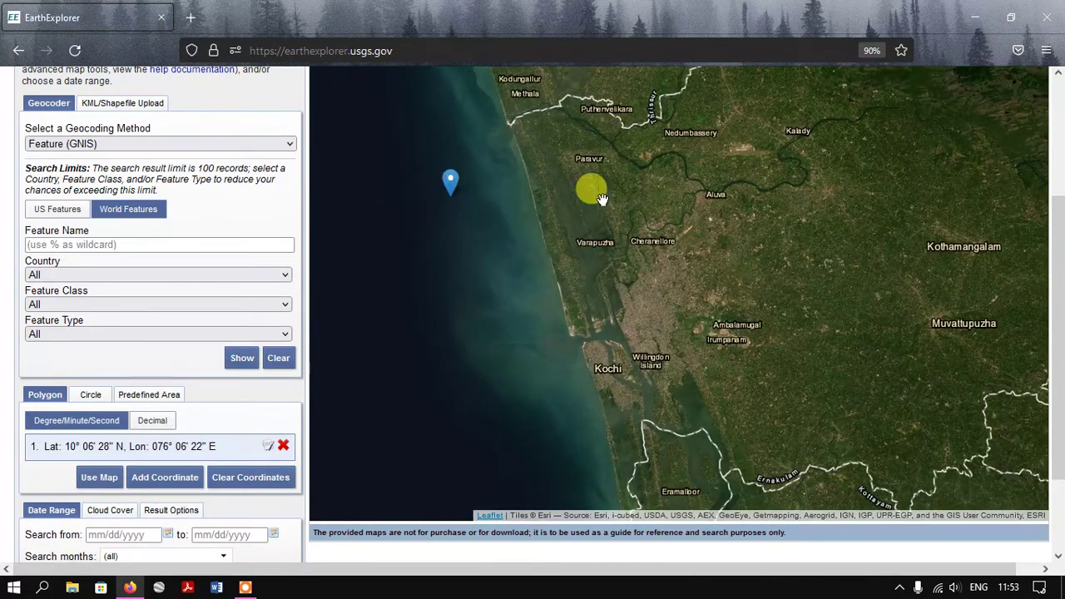
click(779, 192)
drag(786, 201, 786, 207)
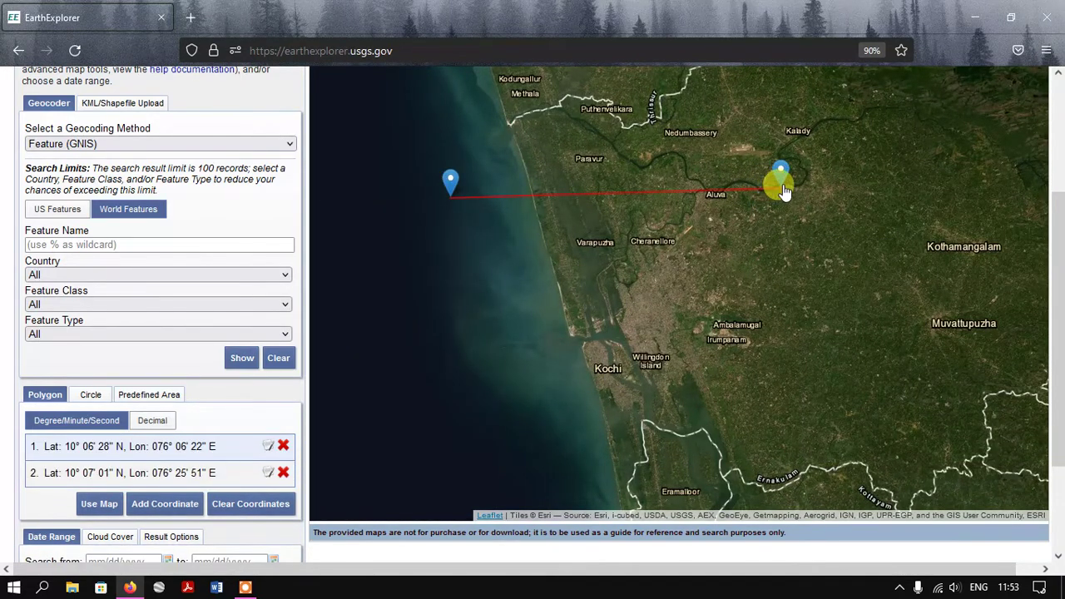
click(790, 441)
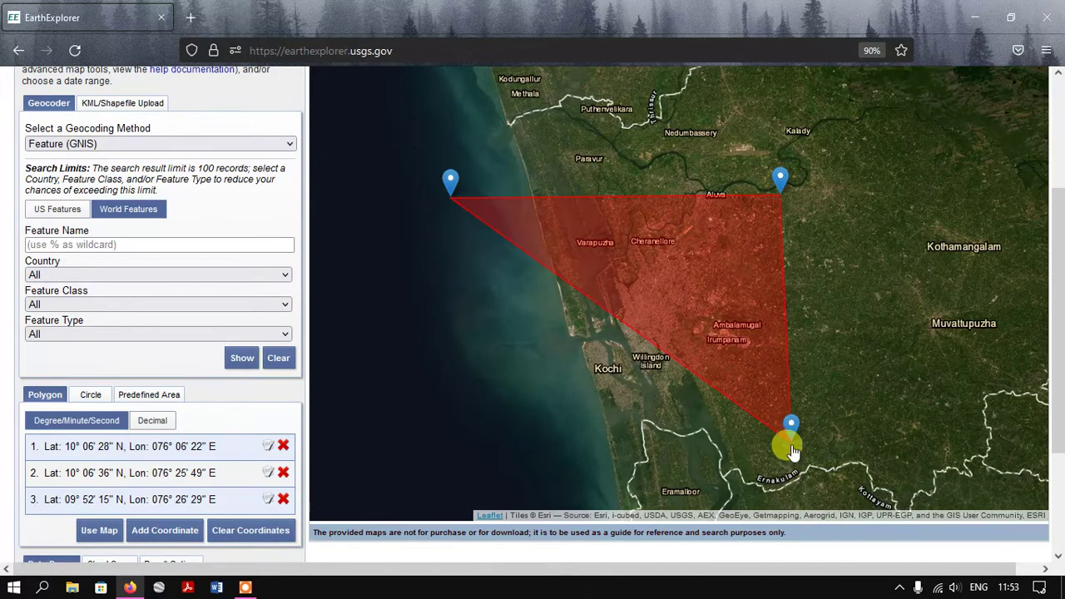
click(466, 466)
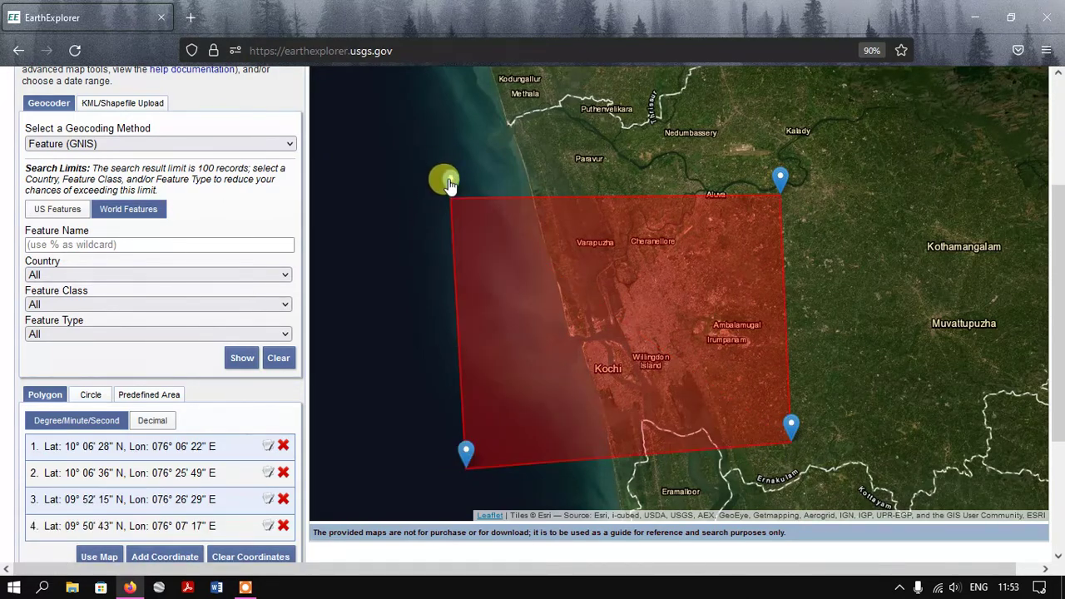
drag(451, 183, 452, 91)
mouse_move(784, 188)
mouse_down()
mouse_move(785, 75)
mouse_move(793, 109)
mouse_up()
scroll(787, 156, down, 2)
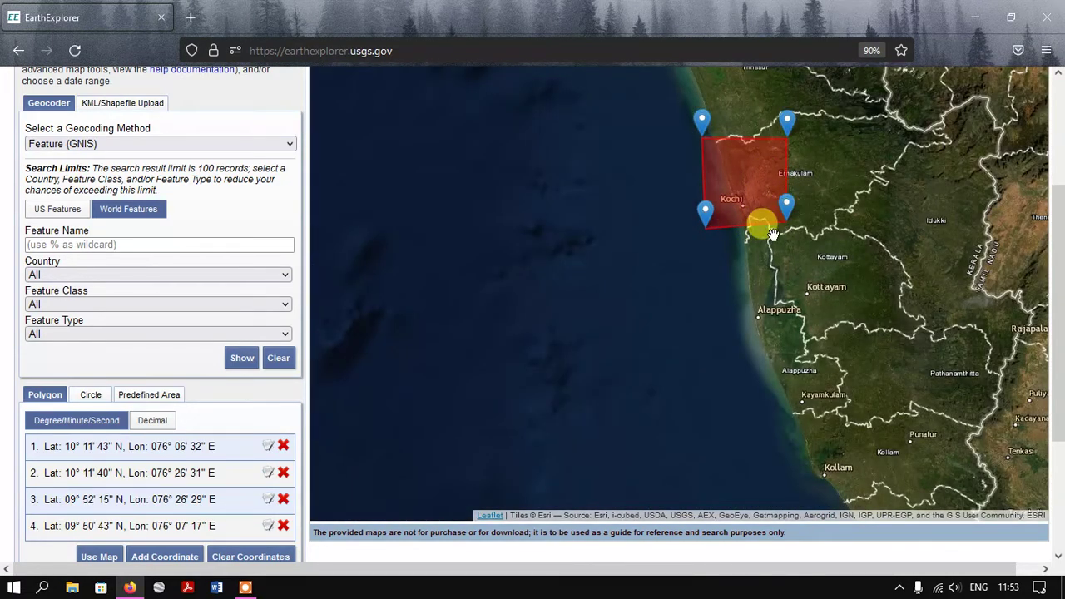
scroll(105, 341, down, 2)
scroll(104, 336, down, 2)
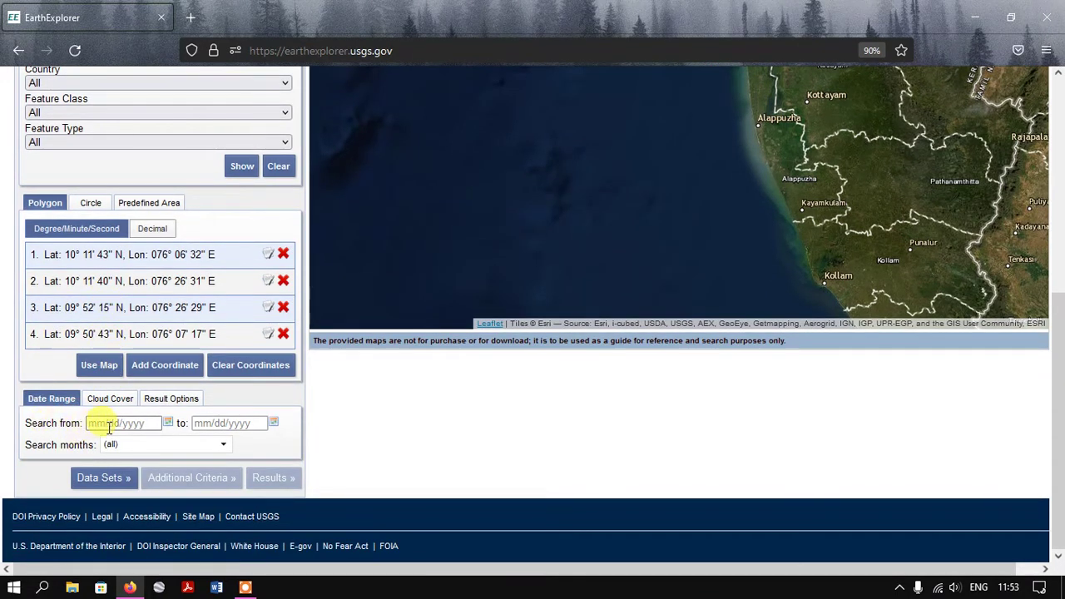
Step: Set the search date range from 01/01/2021 to 05/06/2022, retyping the start date after the invalid-date alert
click(92, 425)
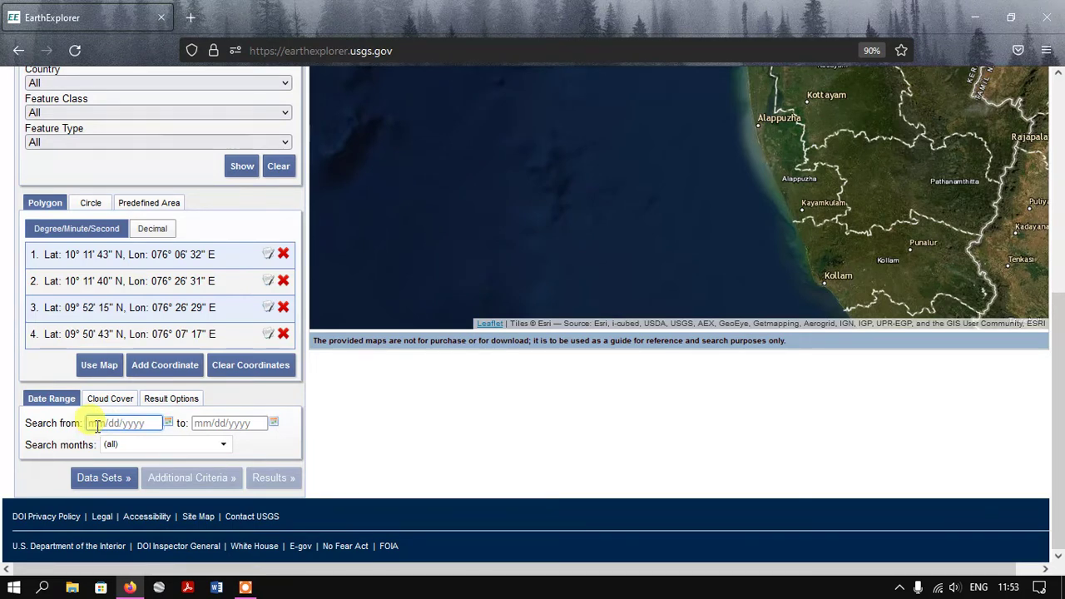
text(01)
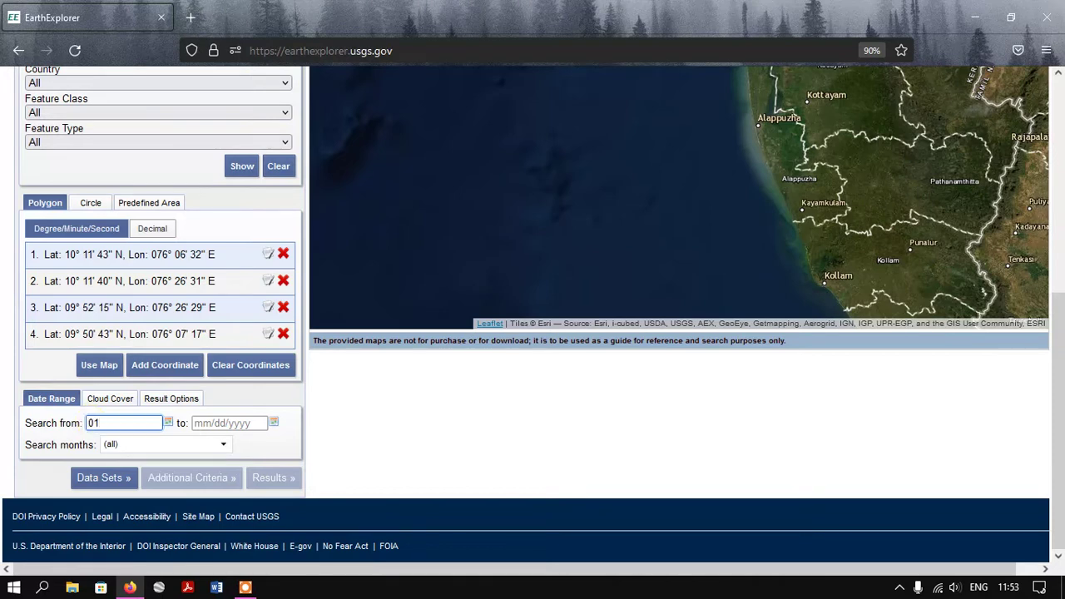
text(/01/202)
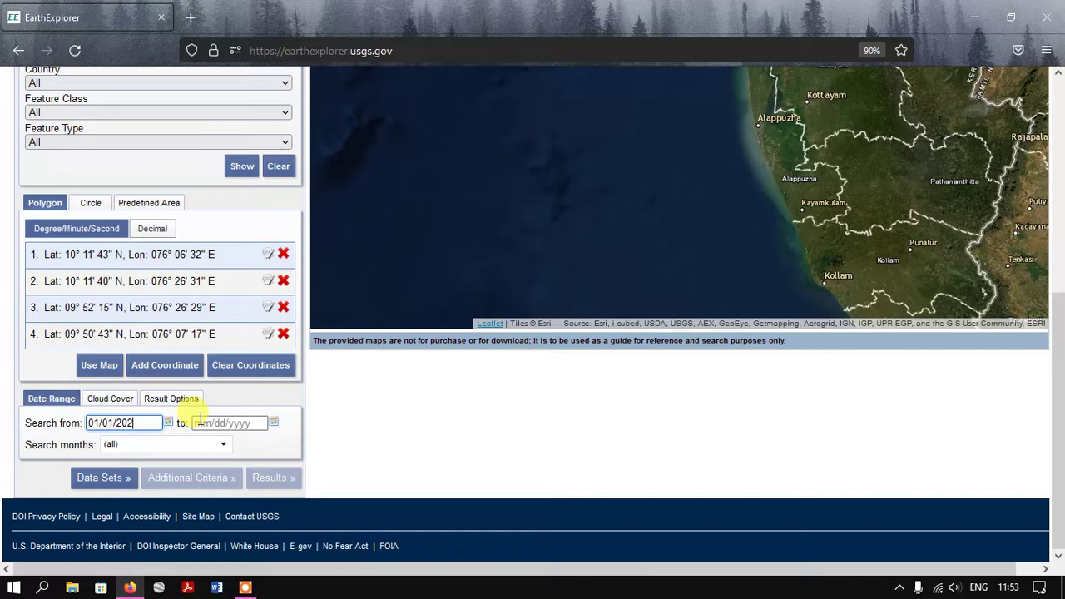
click(202, 423)
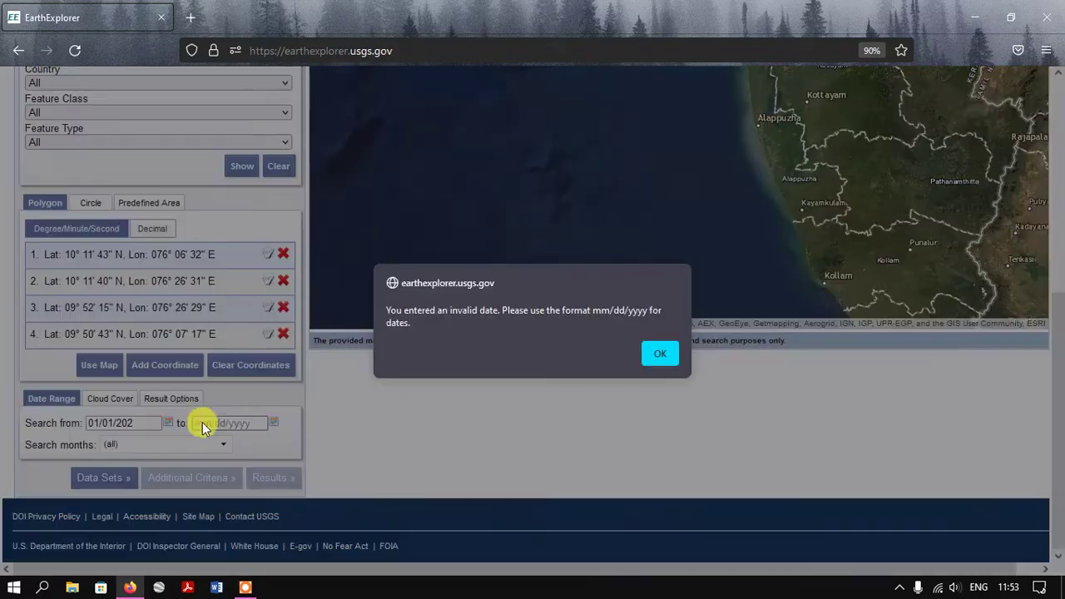
click(658, 354)
click(125, 423)
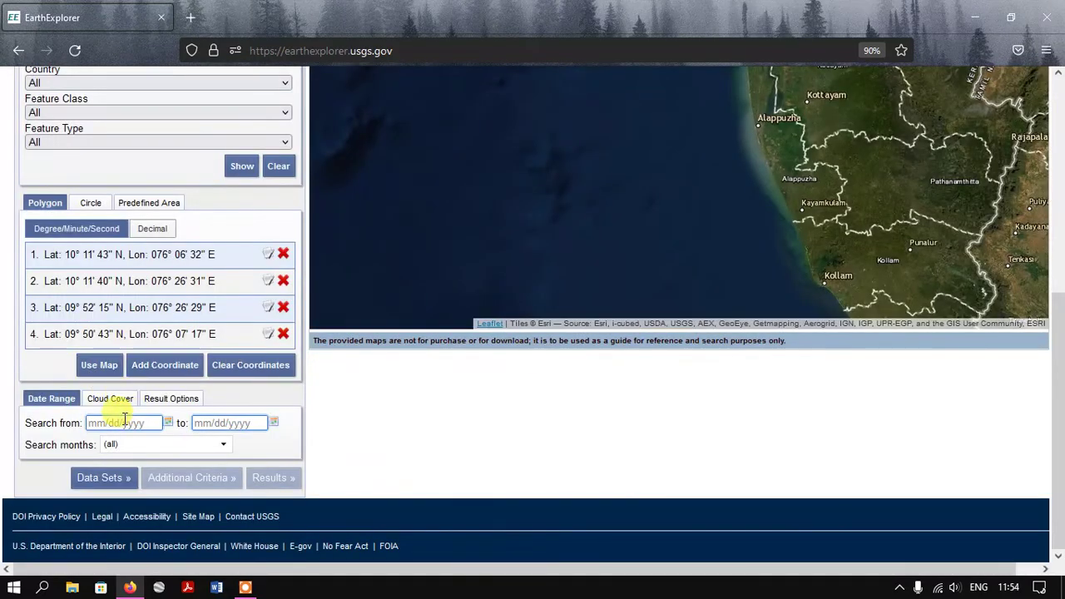
text(2)
key(BackSpace)
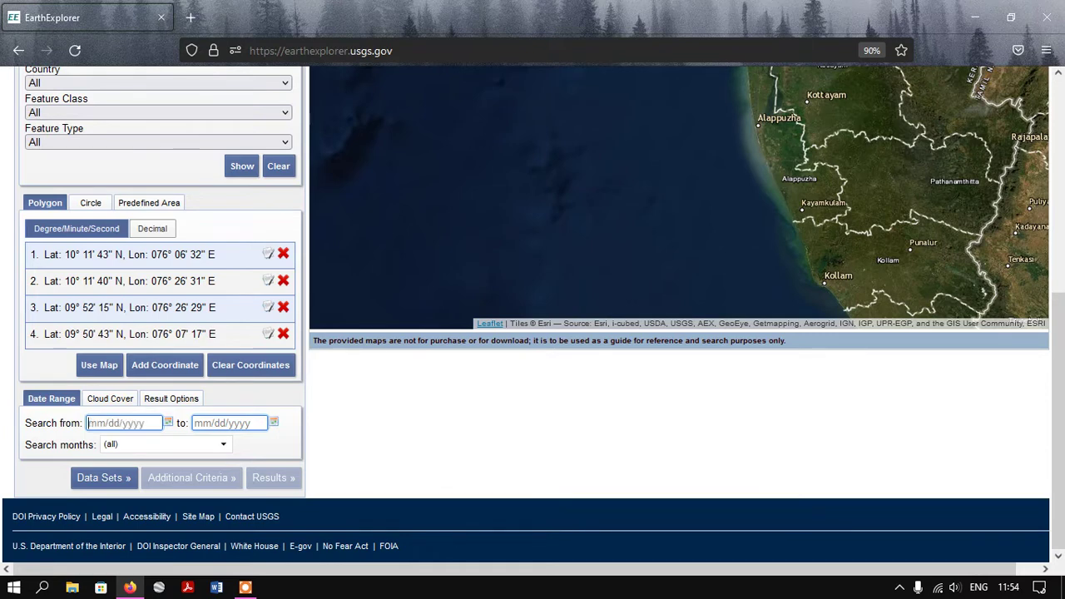
text(01/01/2021)
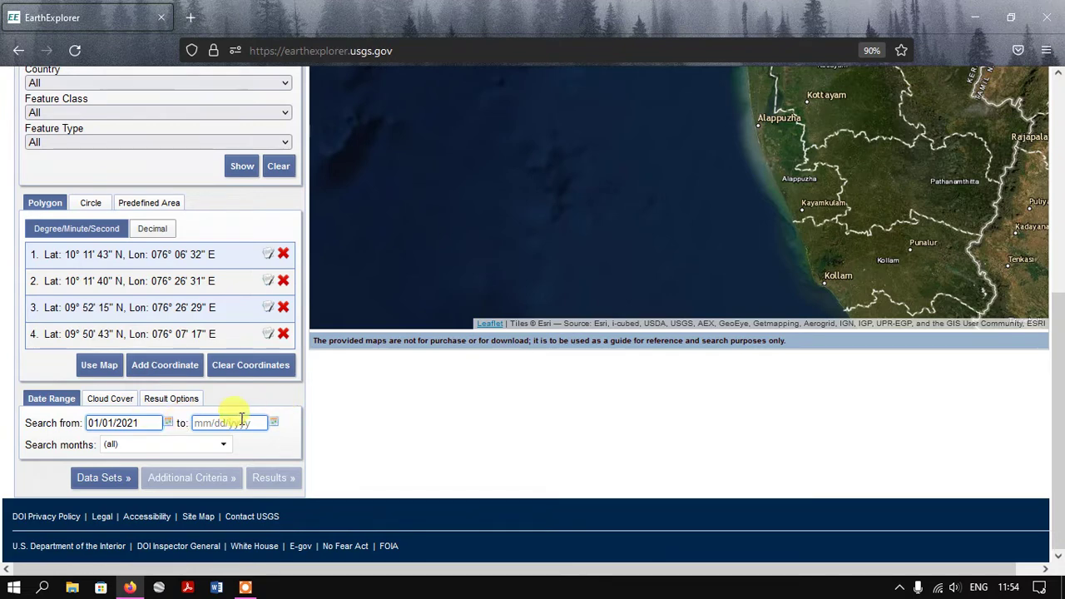
click(235, 422)
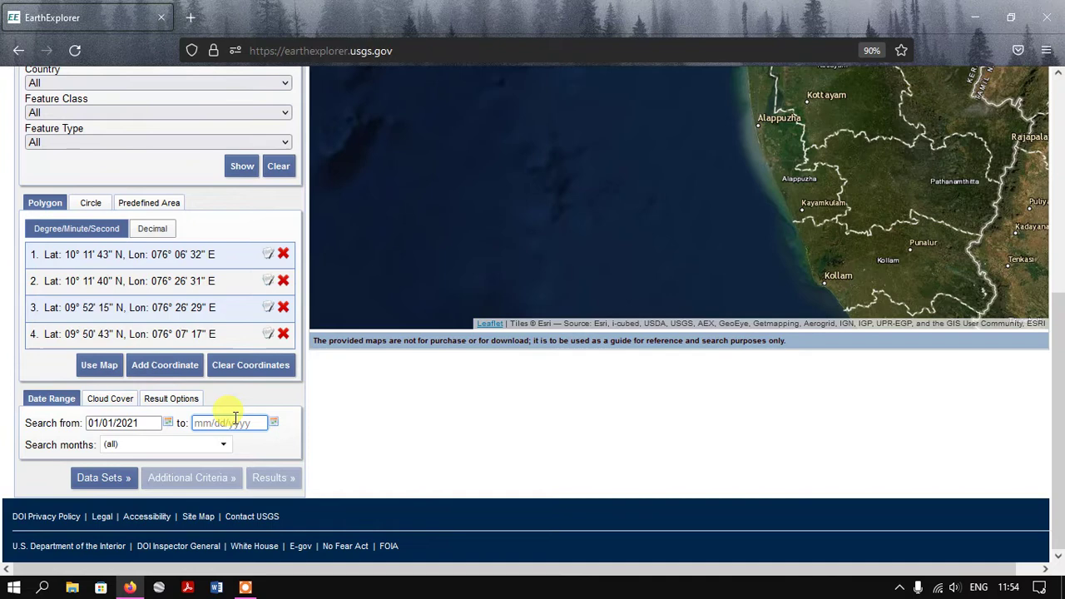
text(0)
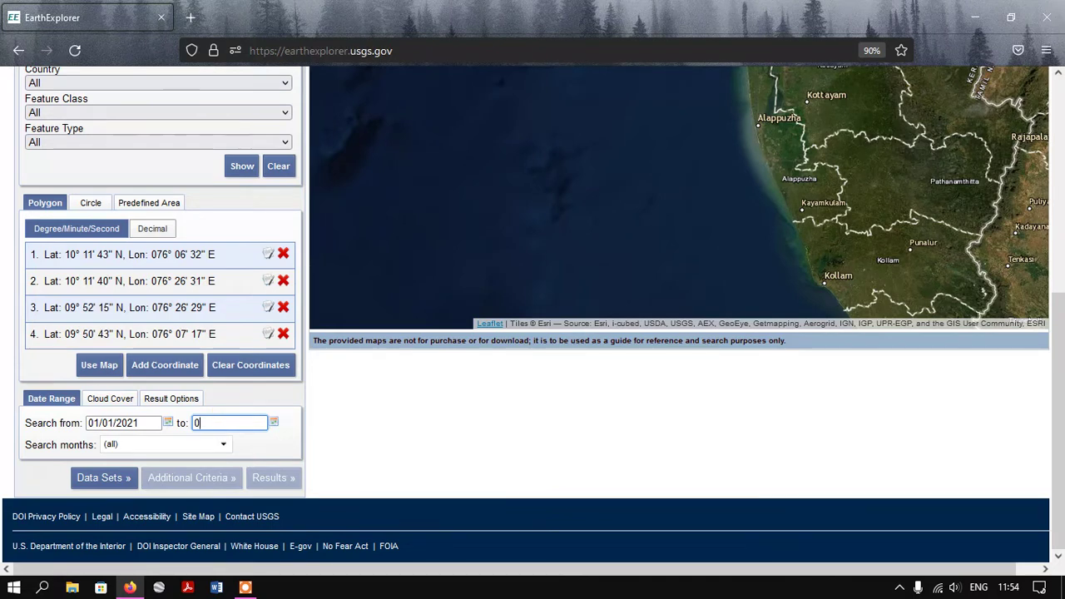
text(5/06/2022)
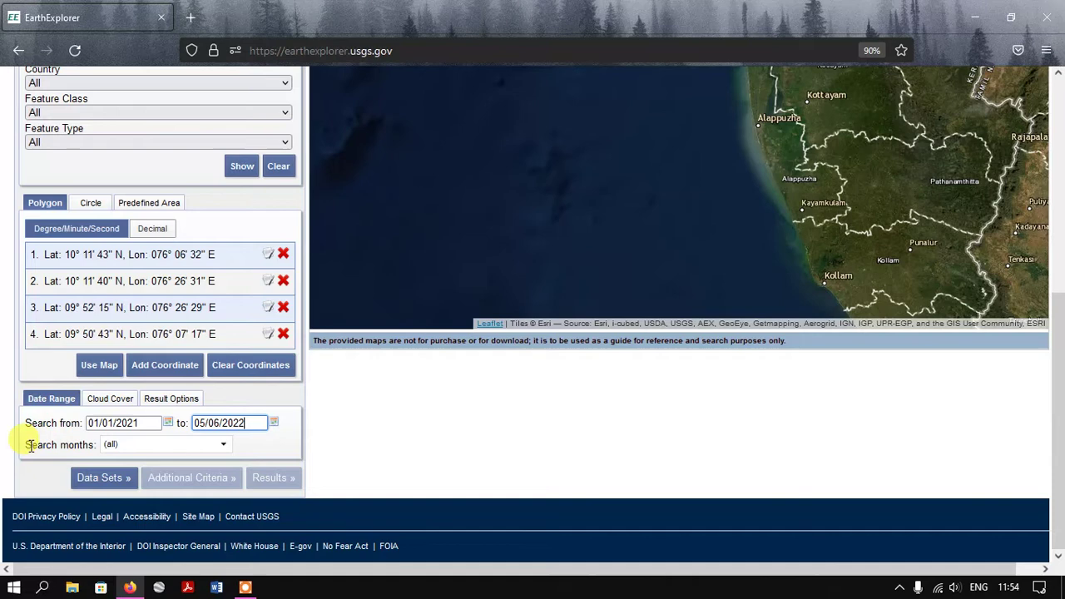
drag(25, 445, 87, 445)
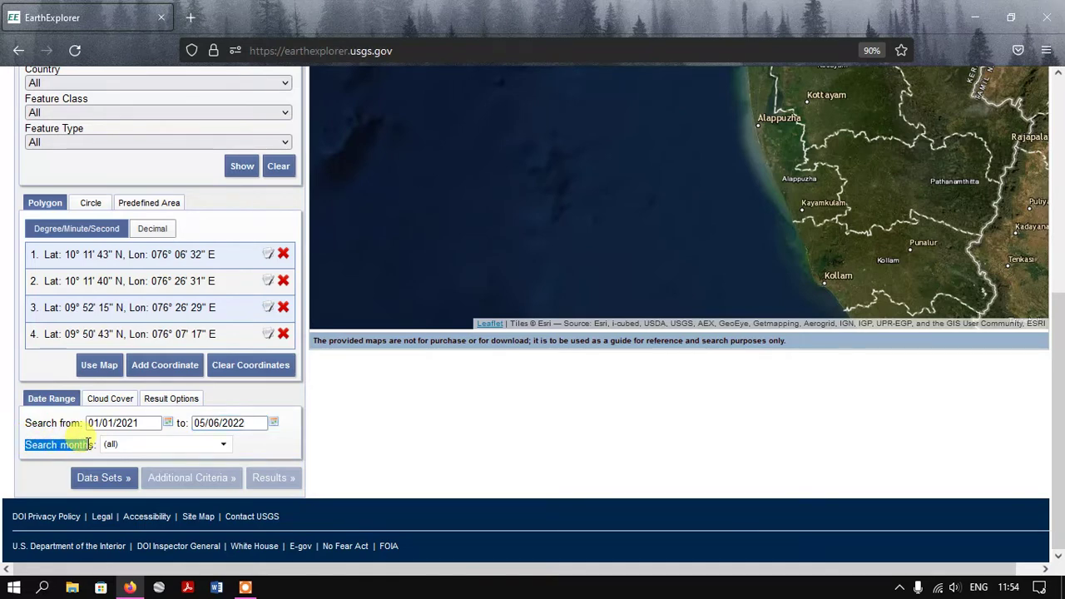
click(131, 443)
scroll(158, 466, down, 2)
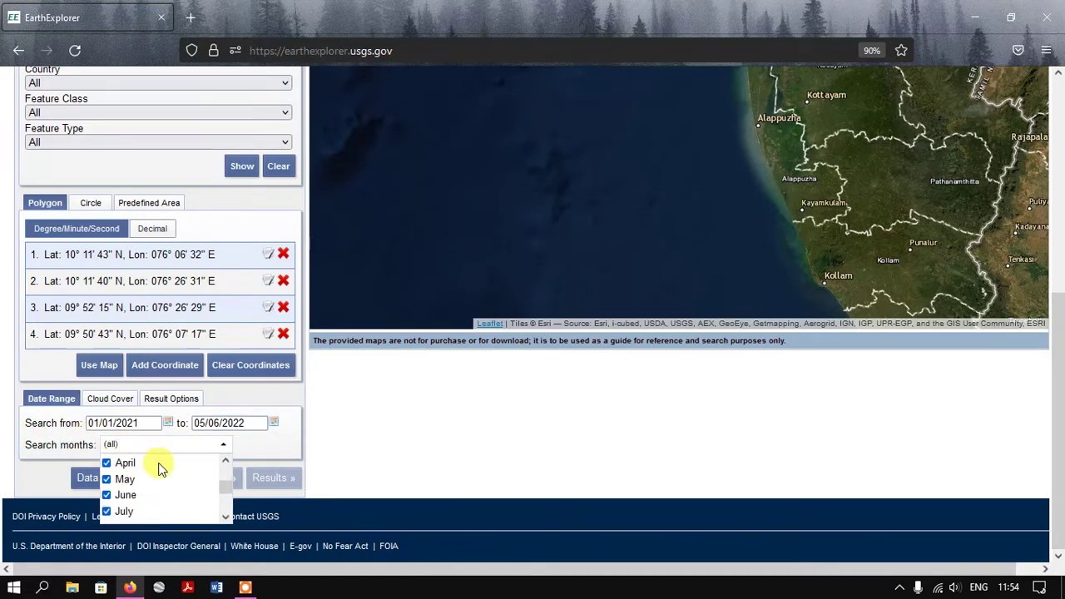
scroll(153, 485, down, 2)
scroll(137, 498, down, 1)
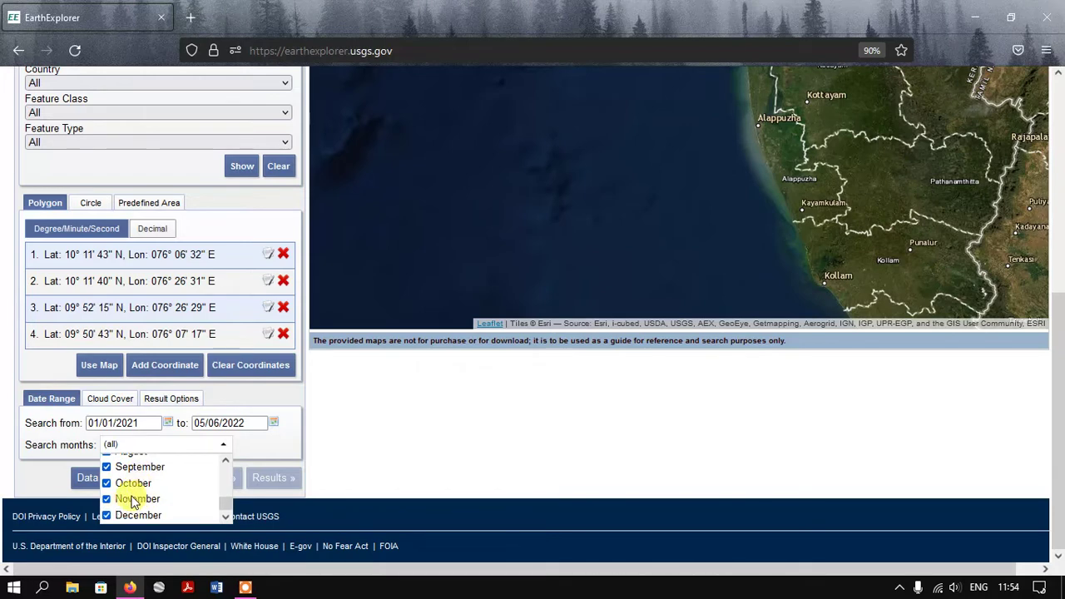
scroll(126, 496, up, 3)
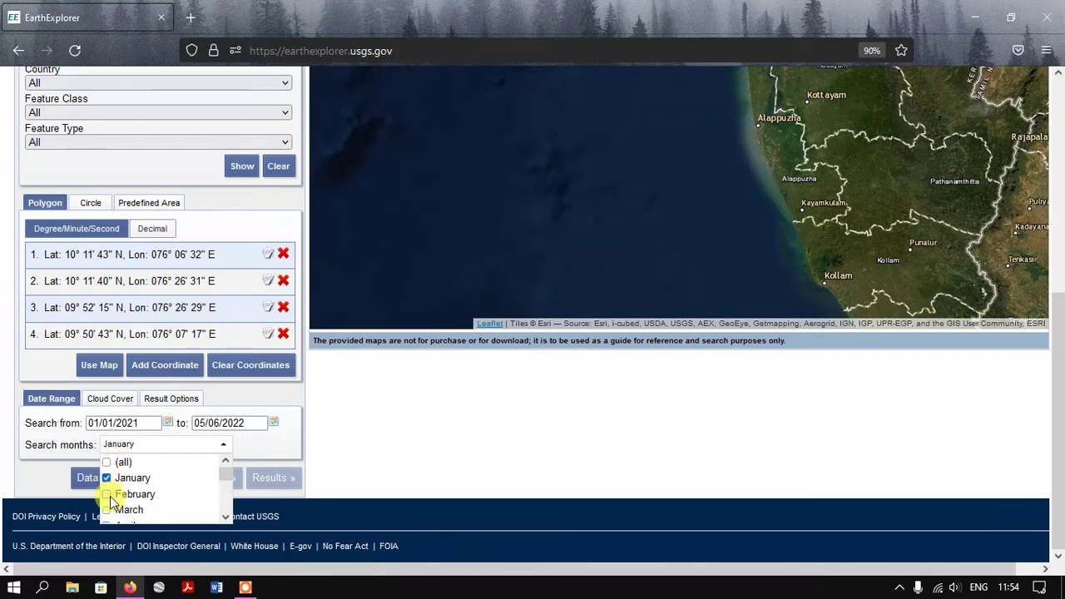
click(106, 495)
scroll(131, 487, down, 2)
scroll(131, 484, up, 3)
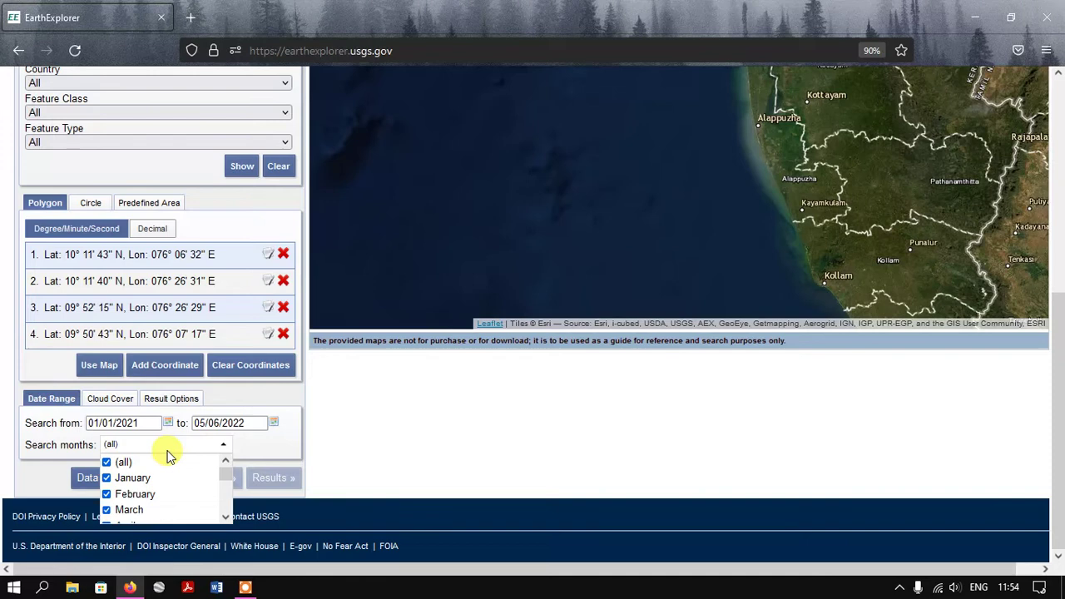
click(239, 448)
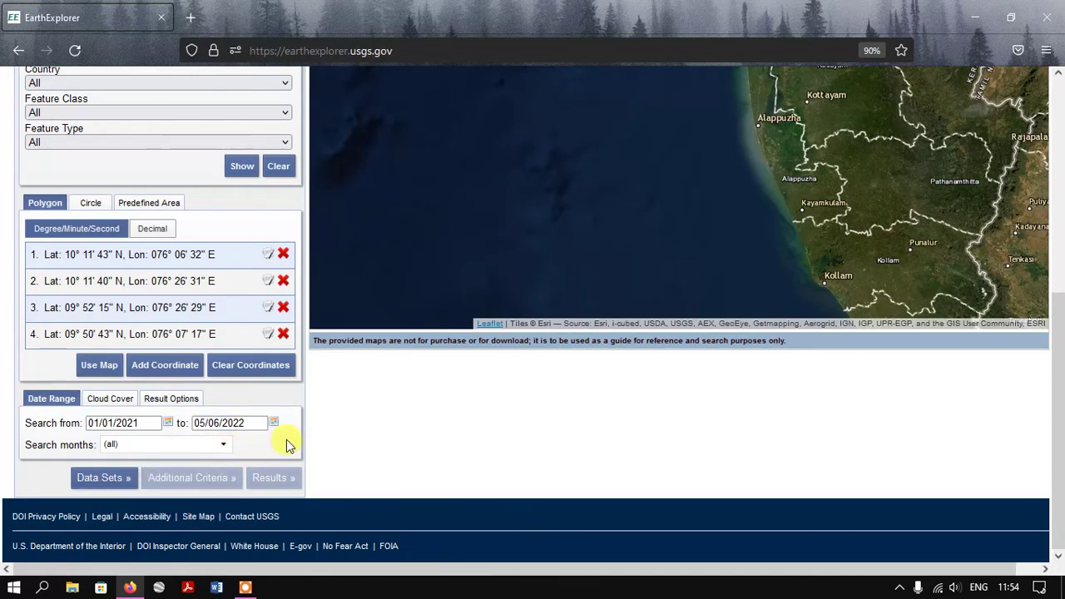
Step: Narrow the Cloud Cover slider range to 0% - 18%
click(116, 401)
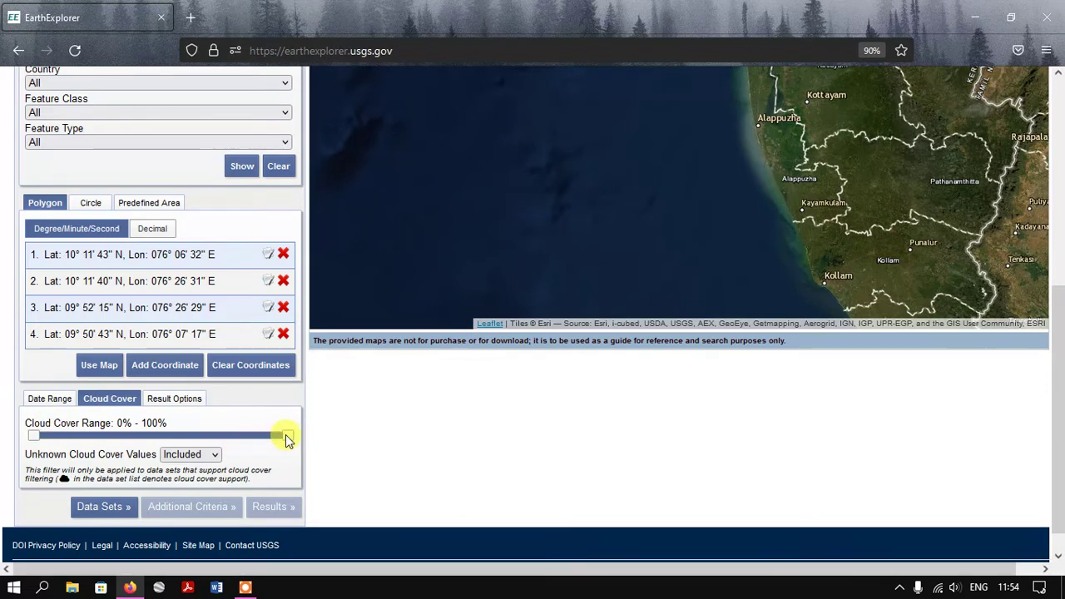
drag(286, 435, 83, 446)
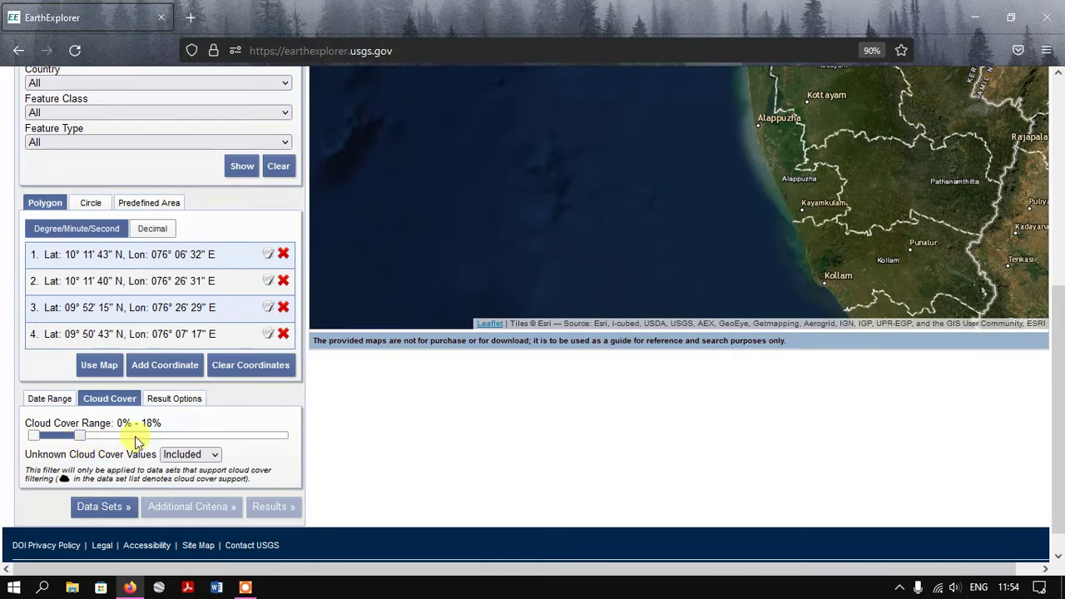
scroll(232, 425, down, 1)
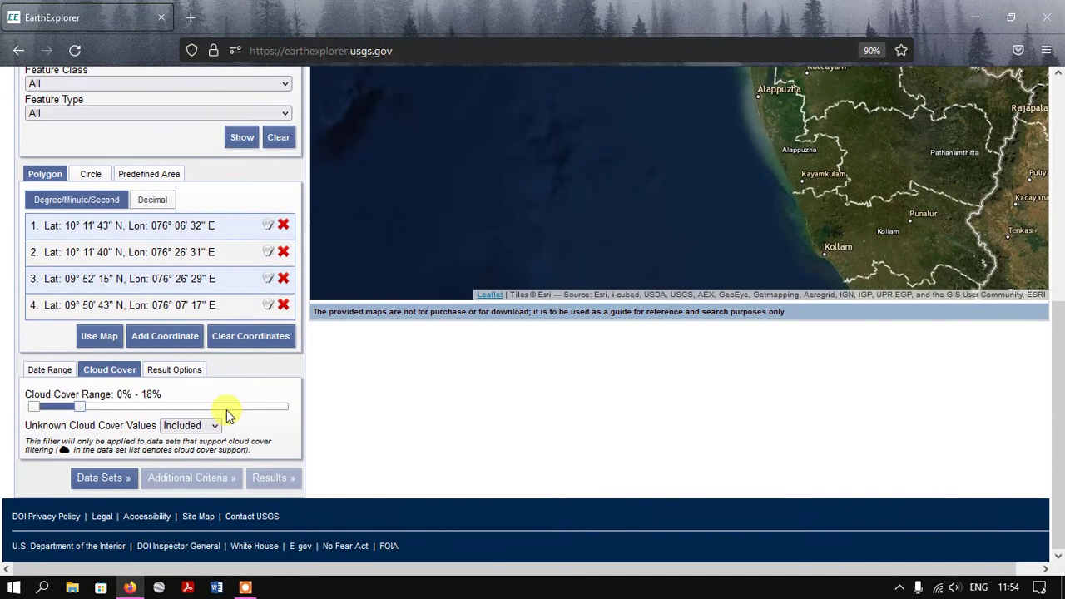
Step: Tick Sentinel-2 under the Sentinel data sets and dismiss its Data Set Message
click(103, 479)
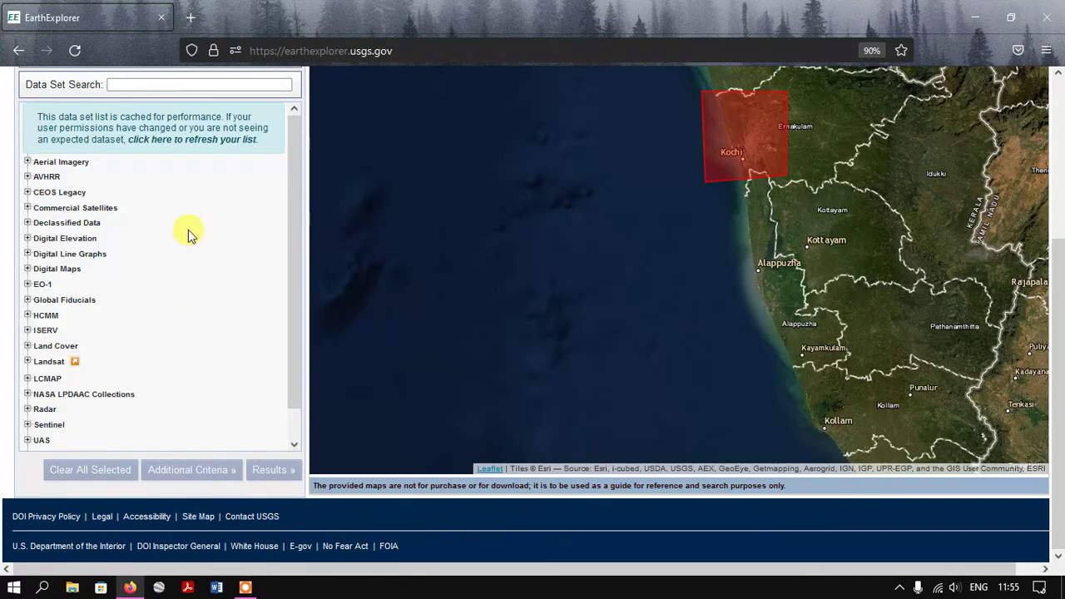
scroll(188, 230, up, 3)
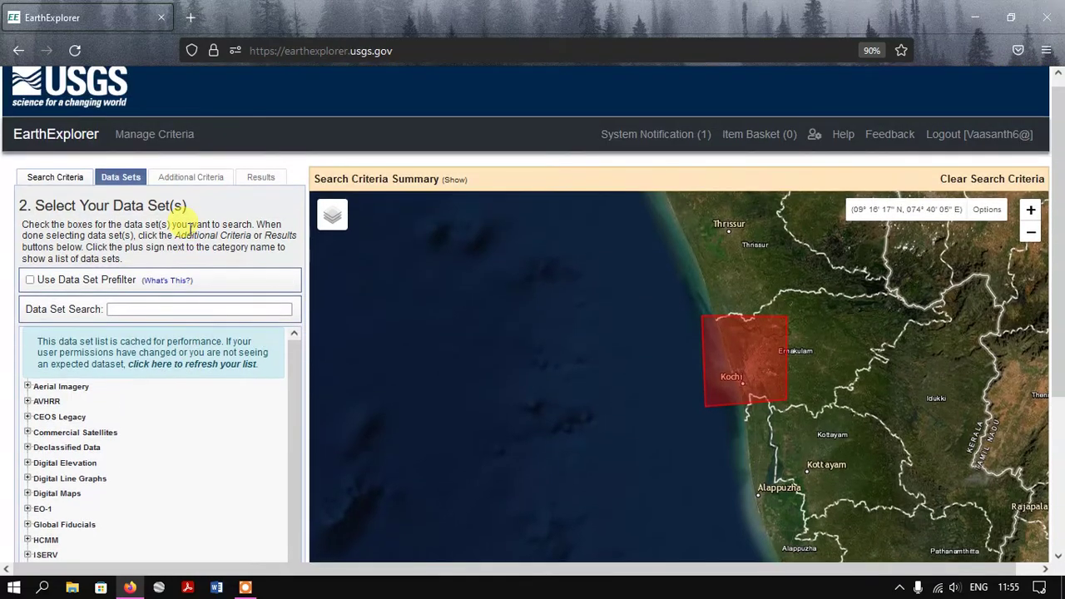
scroll(189, 233, down, 3)
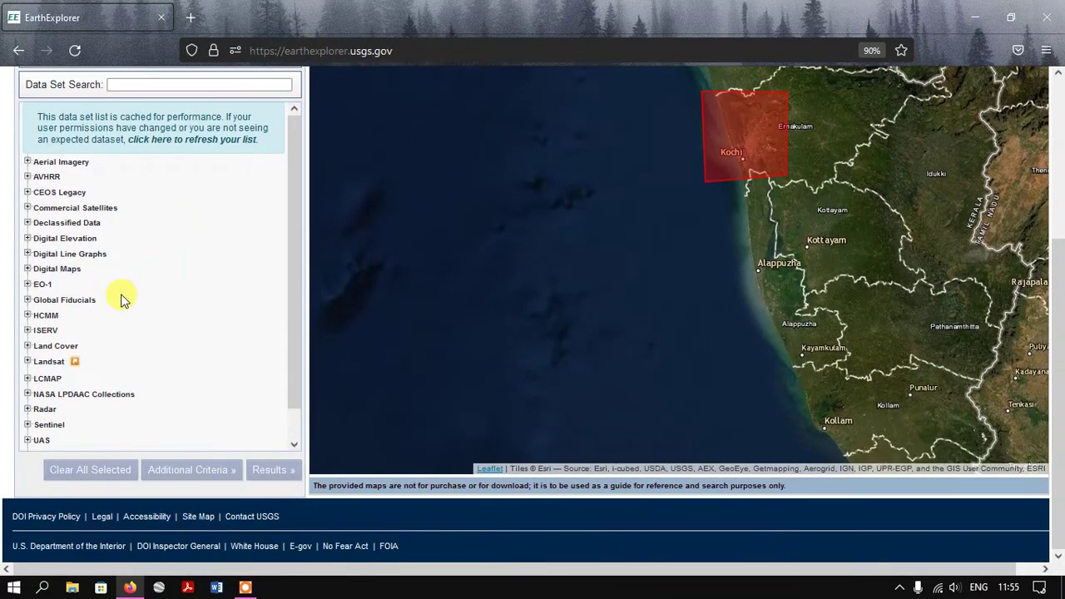
scroll(114, 244, down, 2)
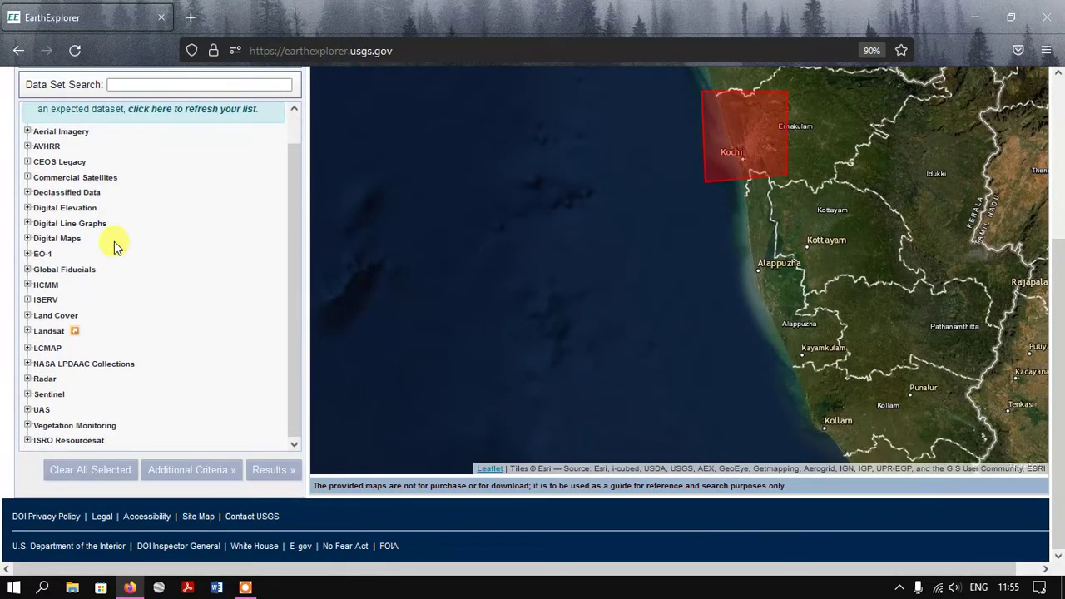
click(27, 395)
scroll(70, 385, down, 1)
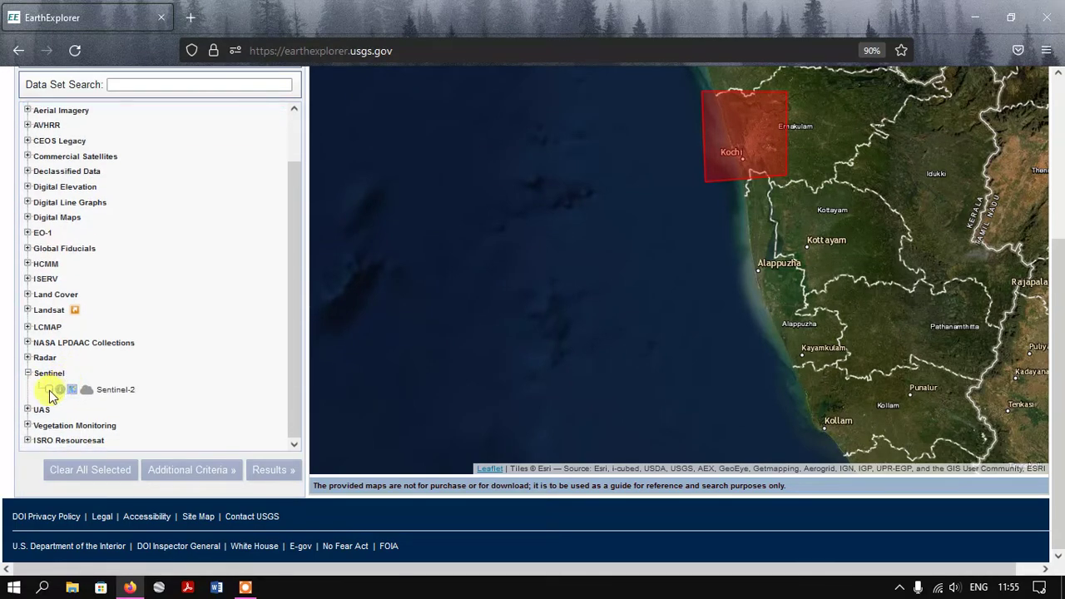
click(49, 389)
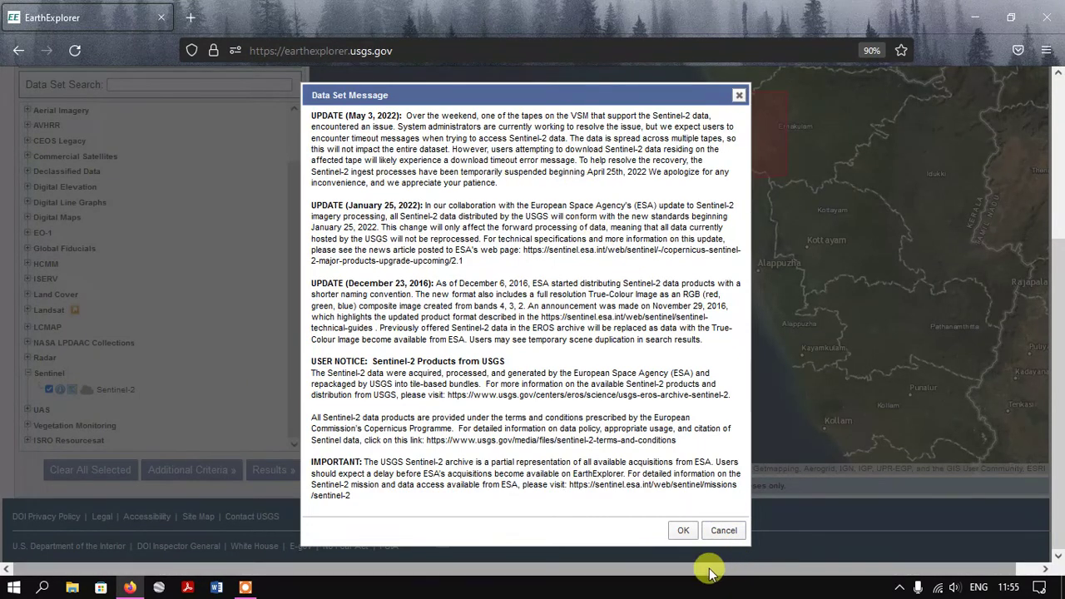
click(683, 530)
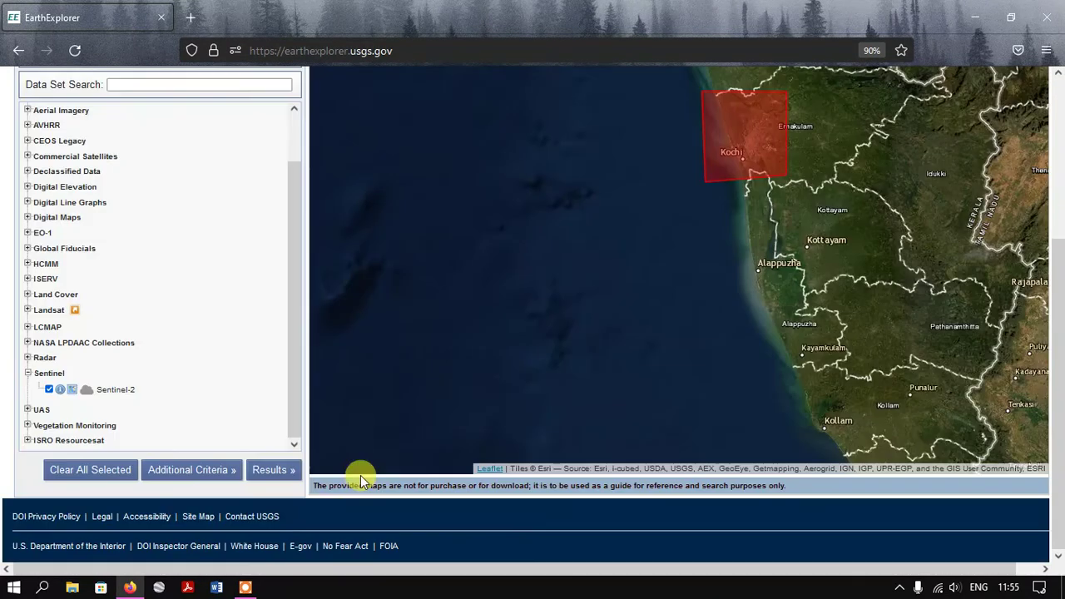
Step: Add a Sentinel-2 Additional Criteria cloud cover filter of 'Less than 10%'
click(190, 475)
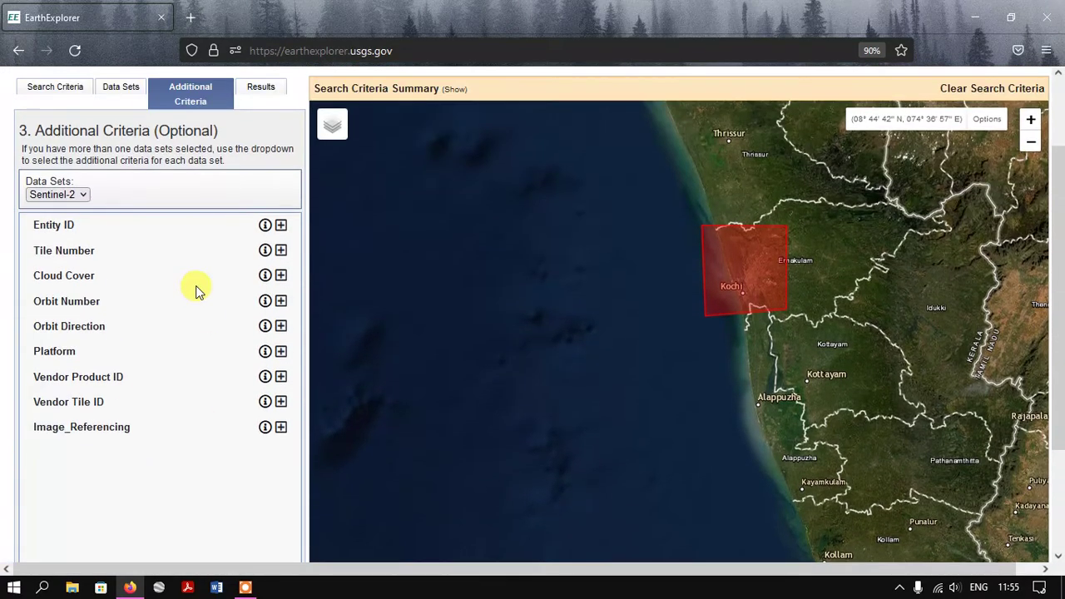
click(281, 275)
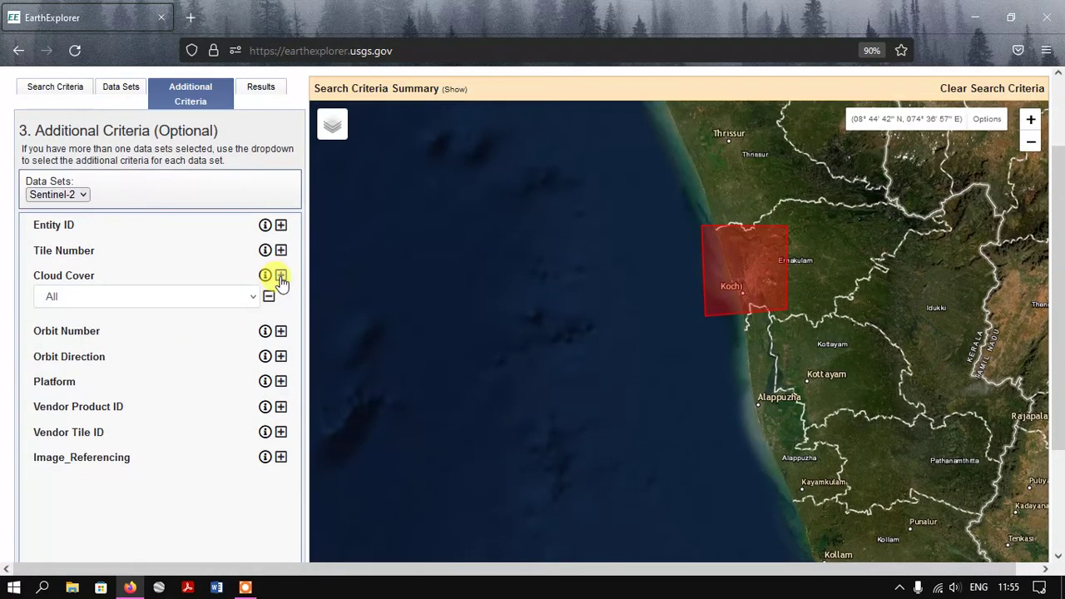
click(155, 301)
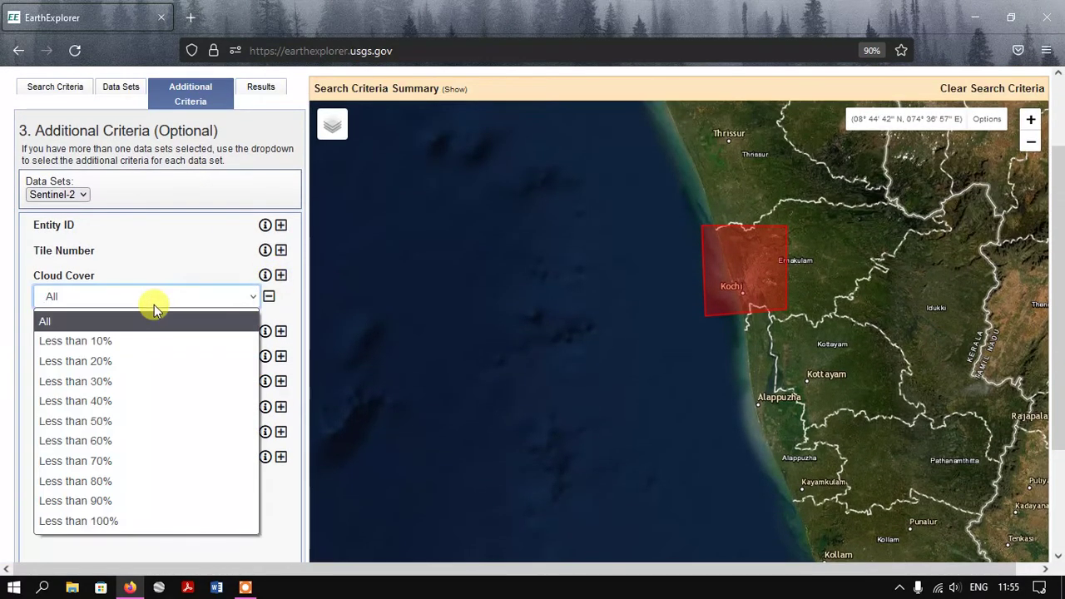
click(116, 352)
scroll(161, 336, down, 2)
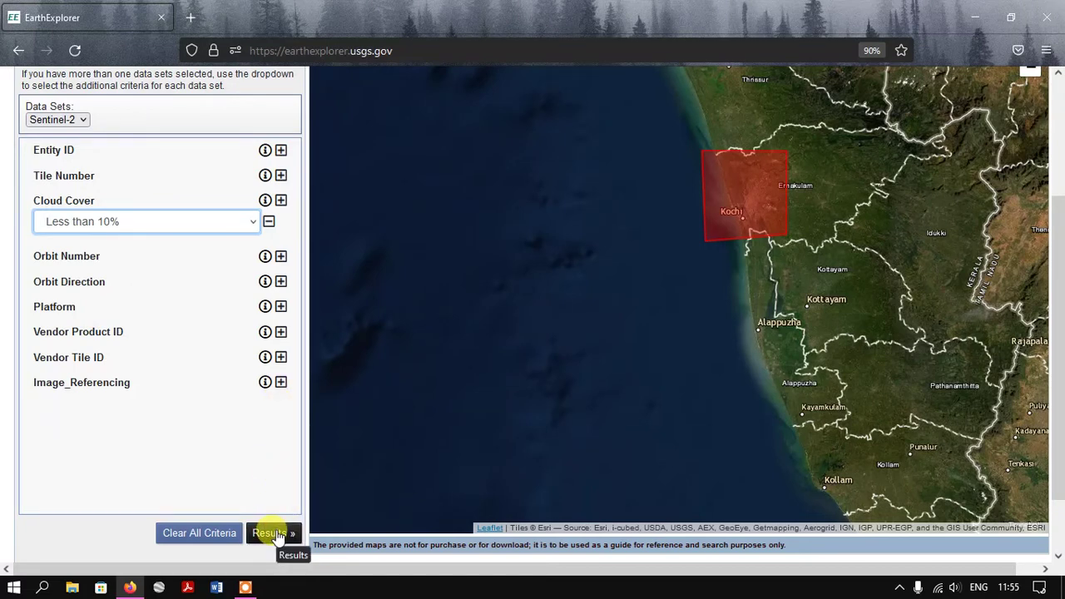
Step: Show the results: 126 Sentinel-2 scenes over 13 pages, newest from 2022/04/26
click(271, 533)
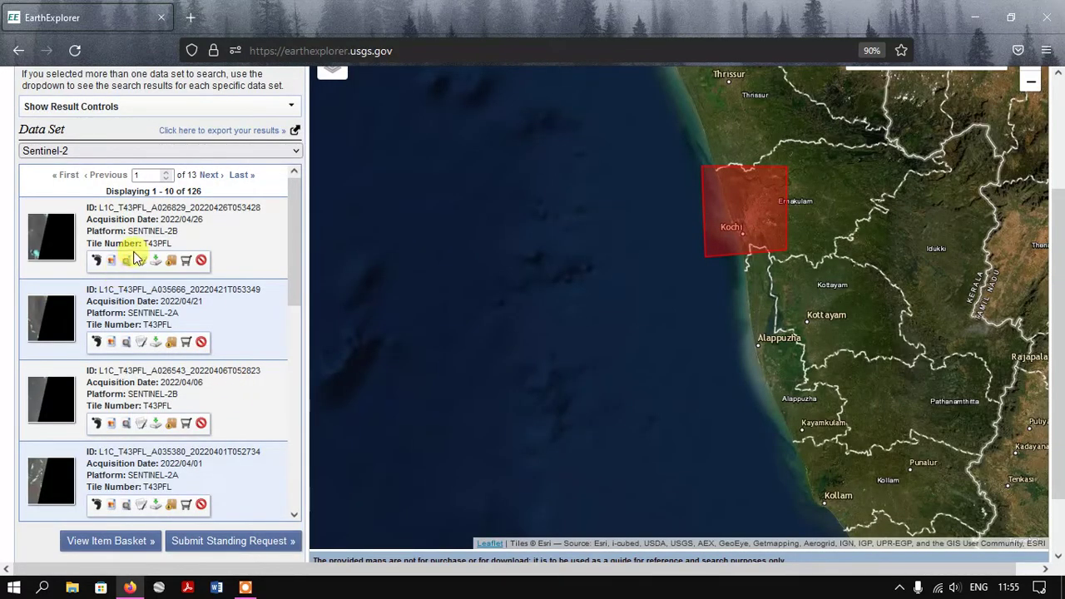
scroll(135, 266, down, 3)
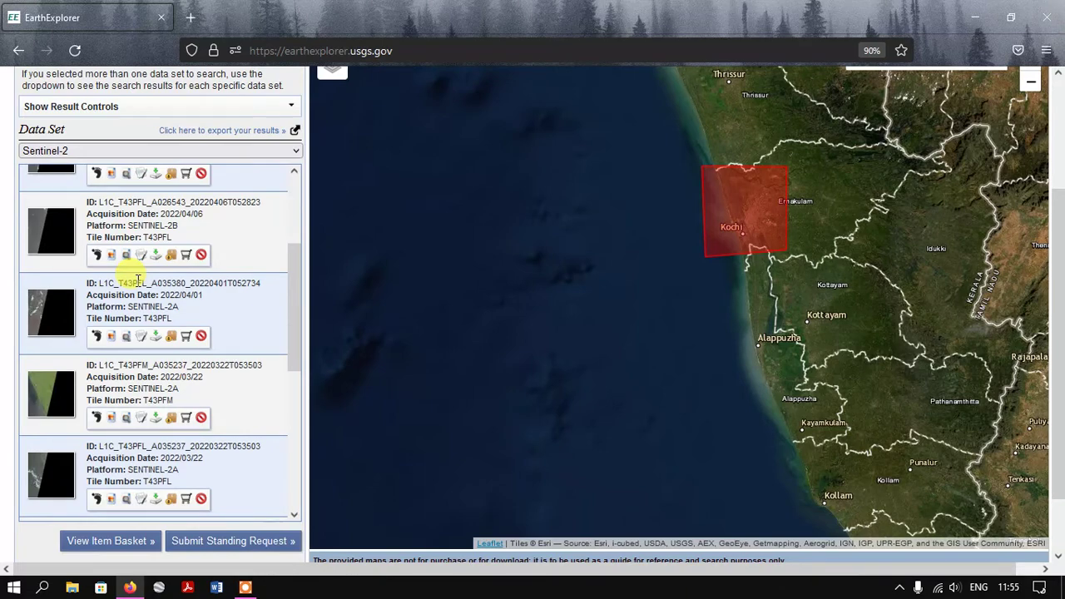
scroll(138, 279, down, 8)
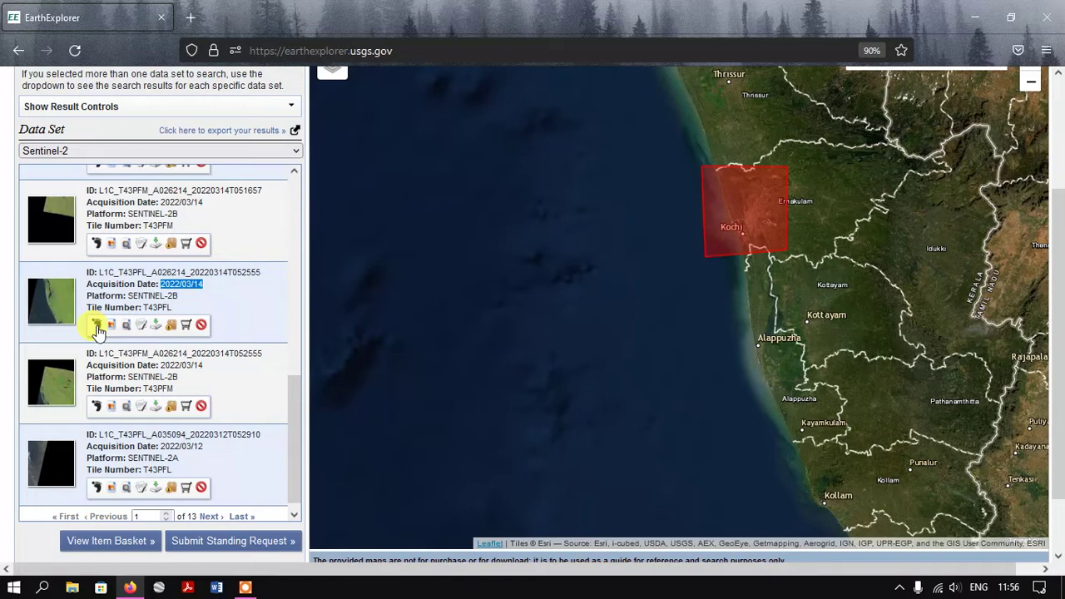
Step: Check the T43PFL and T43PFM scene footprints on the map, leaving T43PFM's shown
click(97, 327)
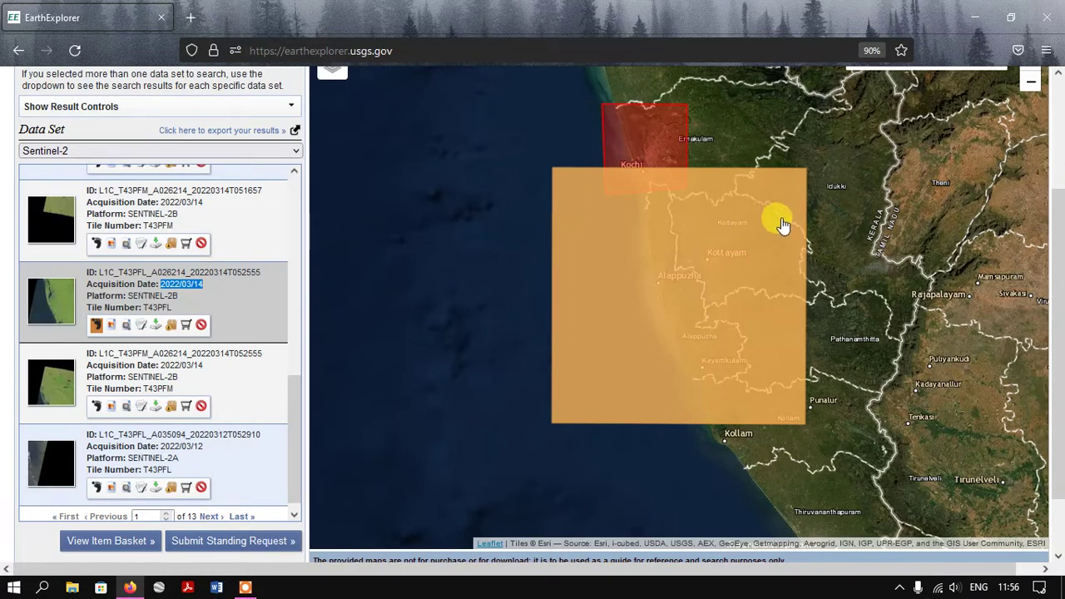
click(96, 325)
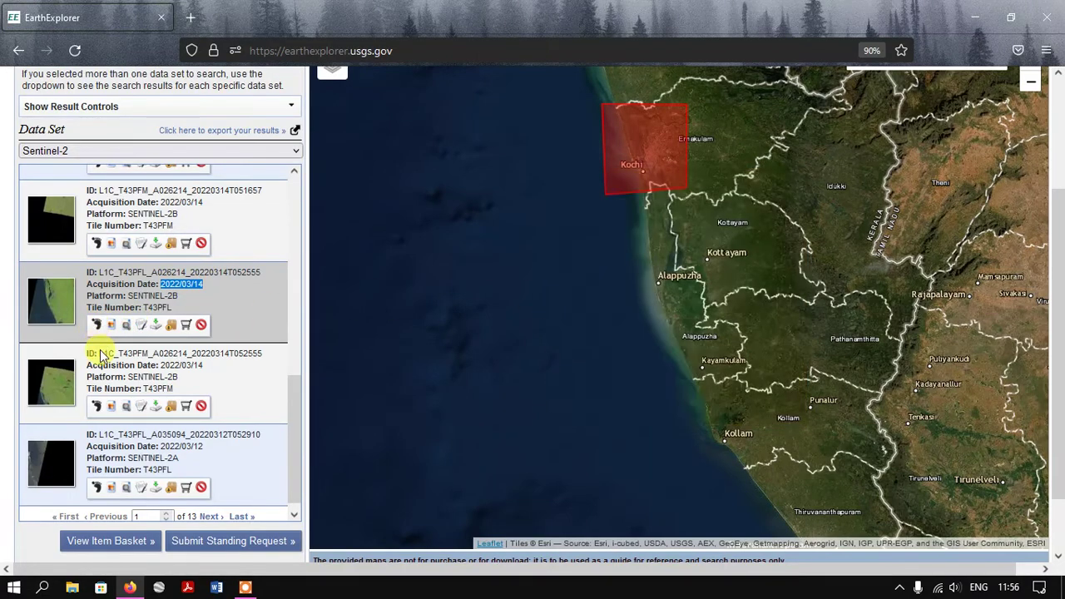
click(96, 408)
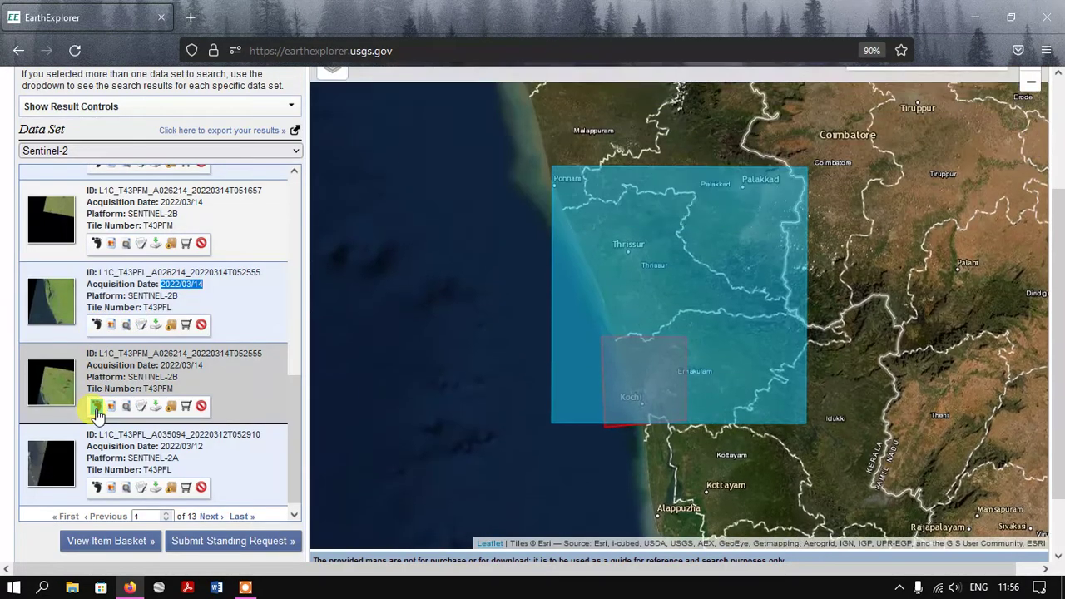
scroll(571, 75, up, 2)
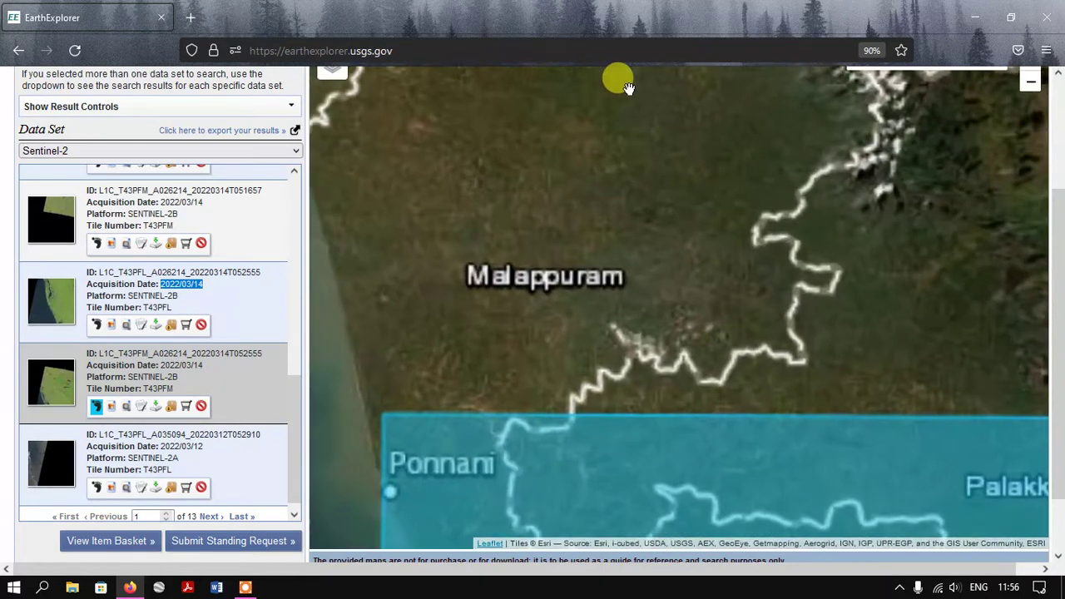
scroll(647, 126, down, 3)
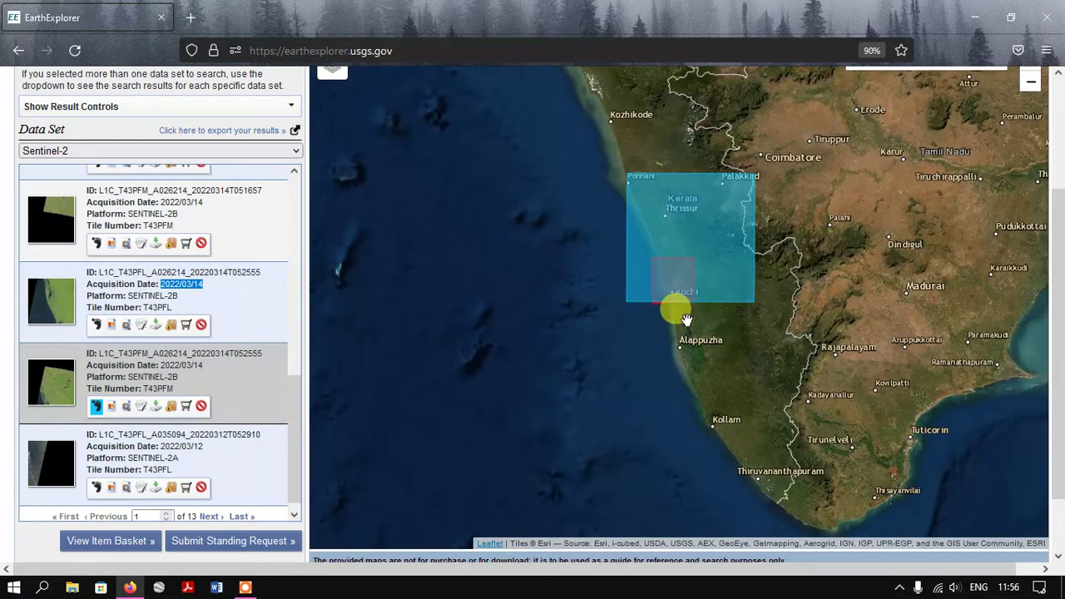
Step: Overlay the T43PFM browse image on the map and frame it beside Kochi
click(111, 407)
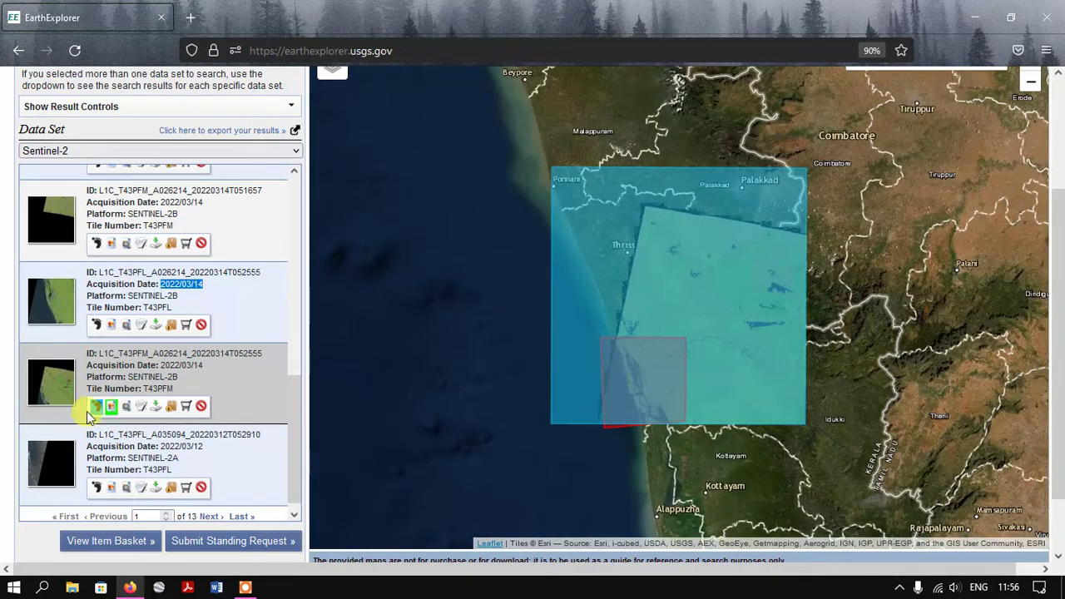
click(93, 407)
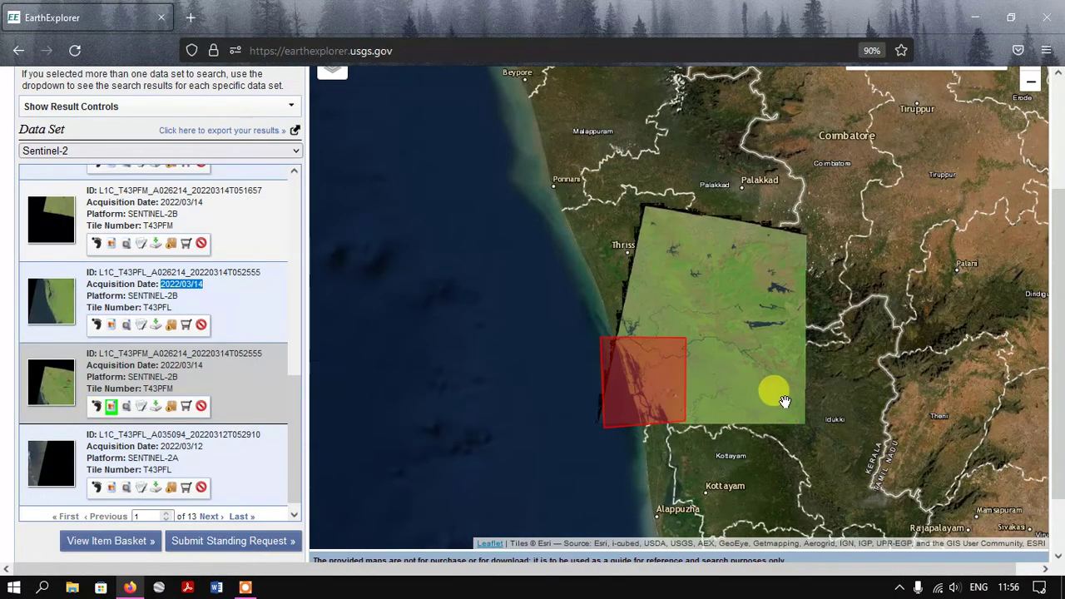
scroll(785, 406, down, 2)
scroll(782, 400, up, 2)
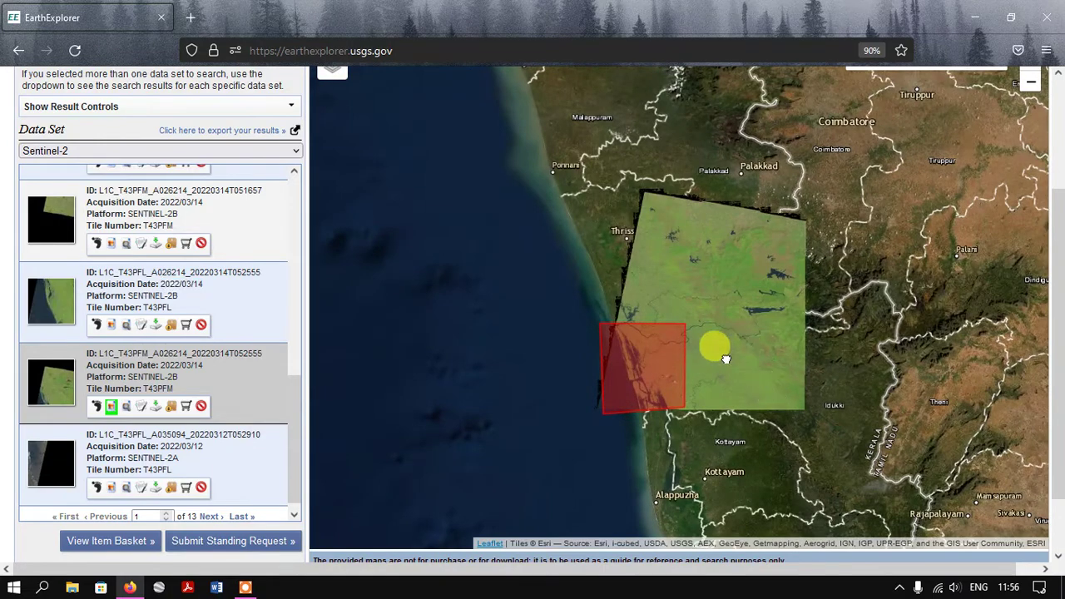
drag(714, 344, 554, 338)
click(111, 406)
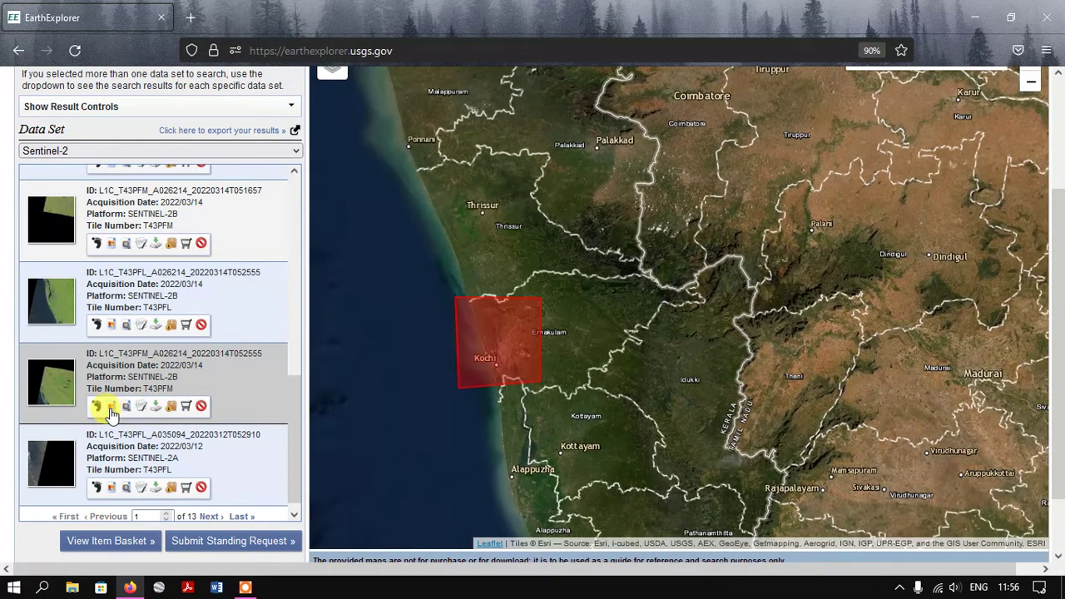
click(111, 407)
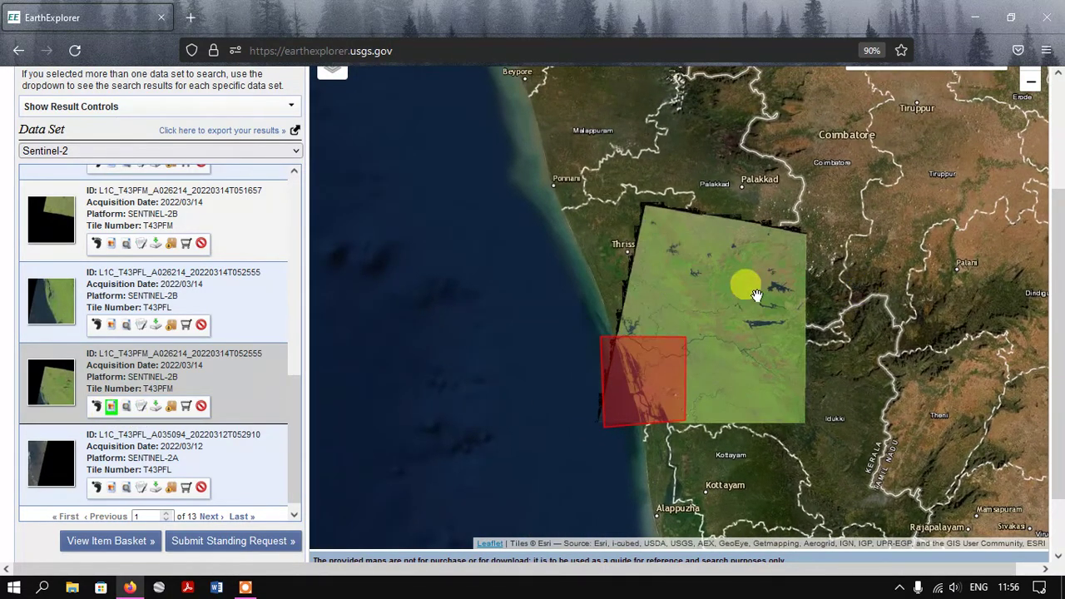
Step: Open the T43PFM scene's metadata details and view its preview image full size
click(142, 412)
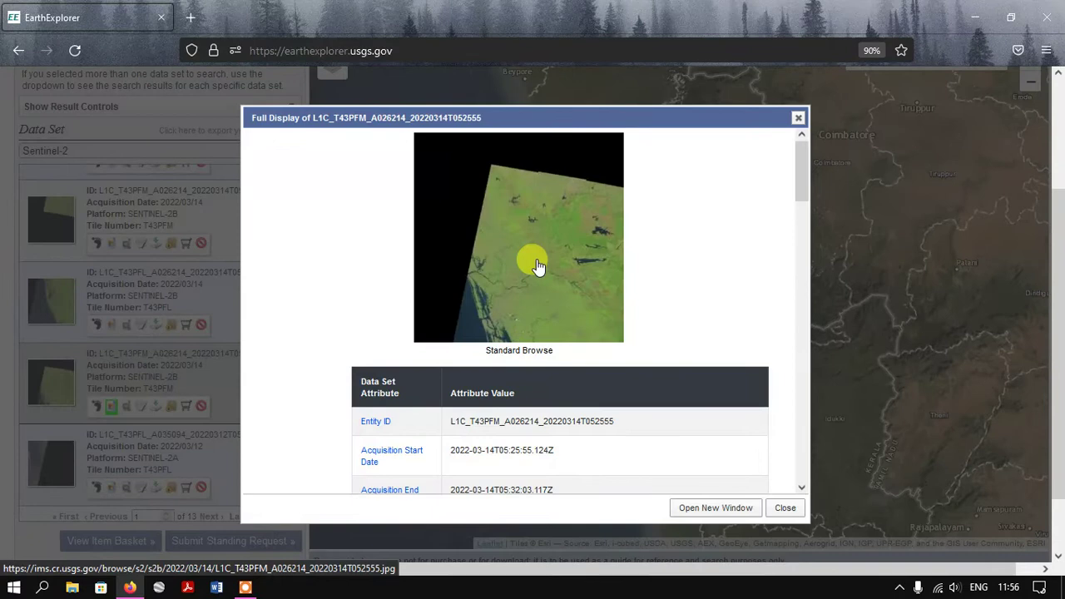
click(533, 260)
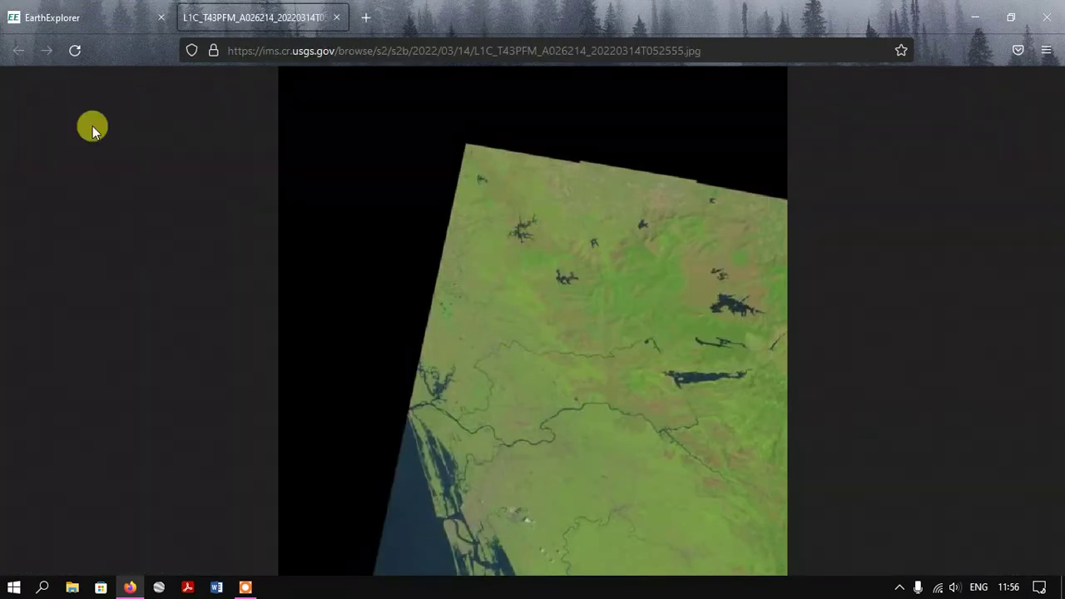
key(ctrl+Tab)
click(496, 243)
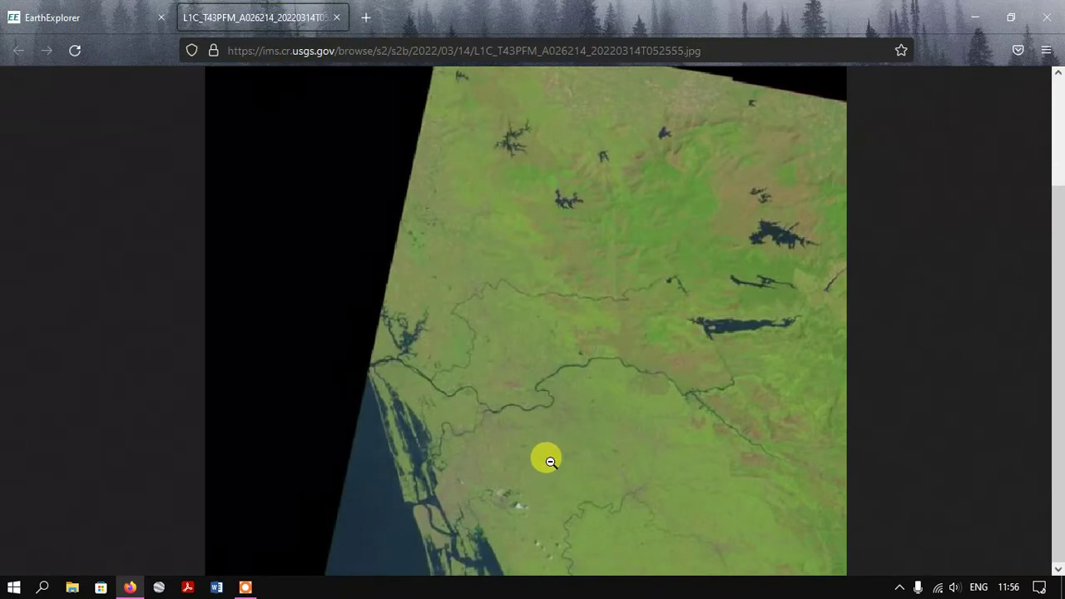
click(337, 17)
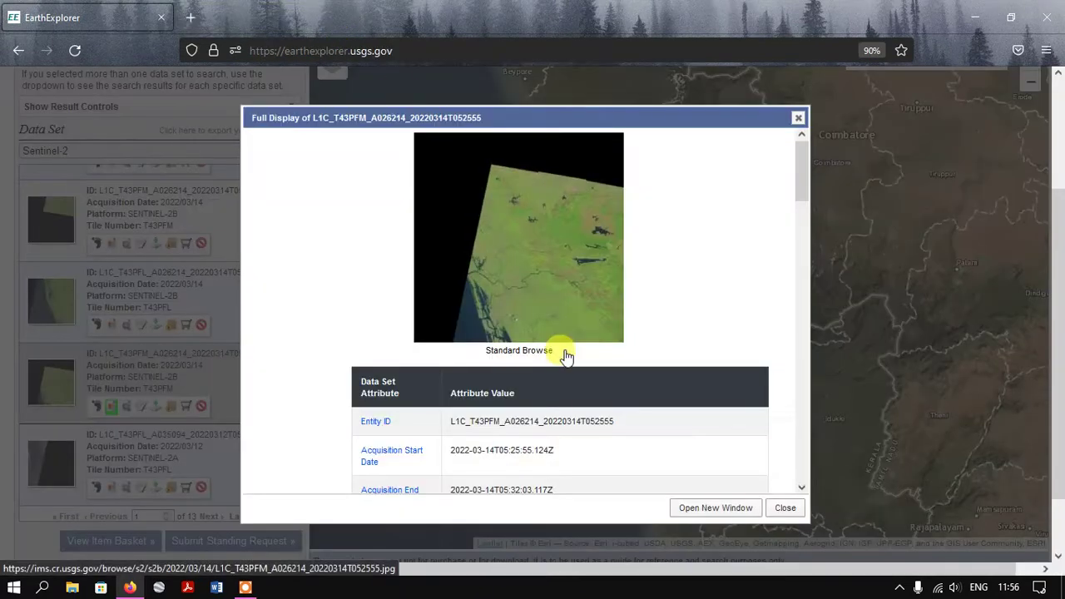
Step: Scroll the full metadata to the Resolution row and check its 10, 20, 60 m value
scroll(518, 358, down, 2)
scroll(518, 364, down, 1)
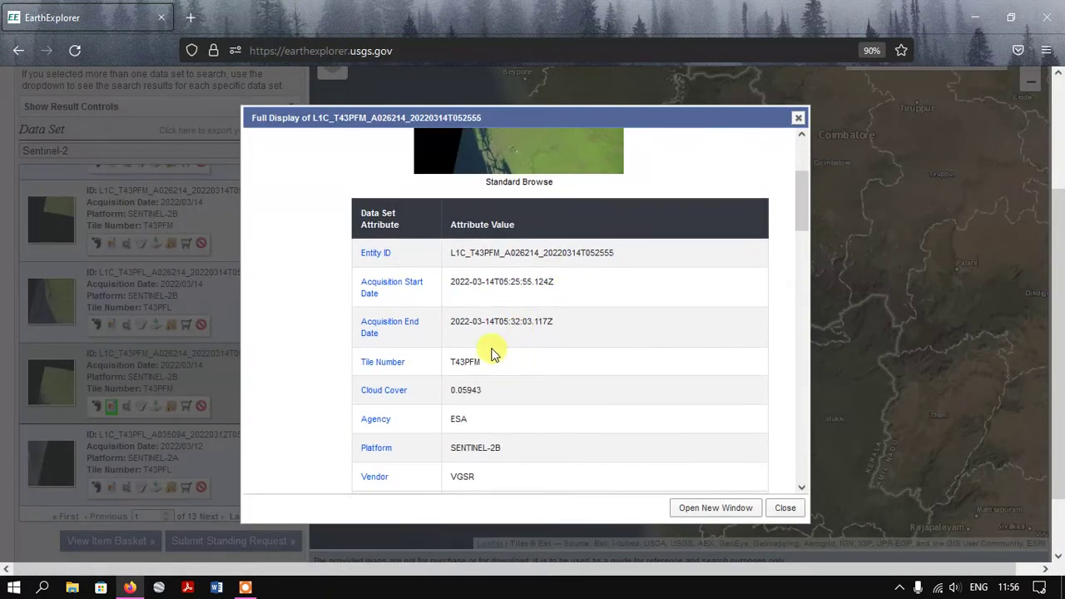
scroll(521, 341, down, 1)
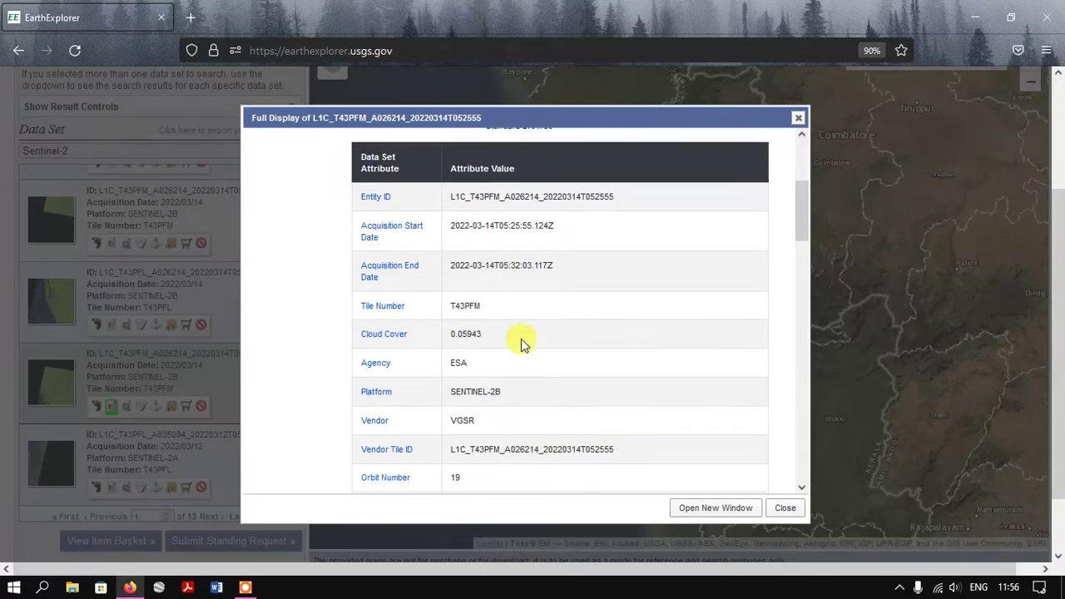
scroll(528, 348, down, 1)
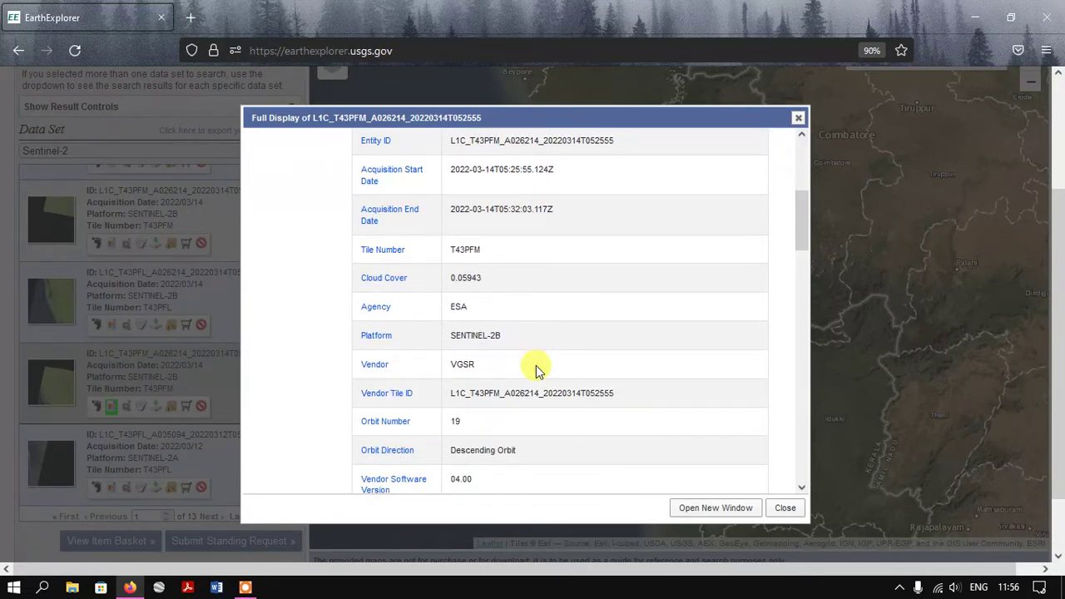
scroll(536, 365, down, 4)
scroll(536, 366, down, 10)
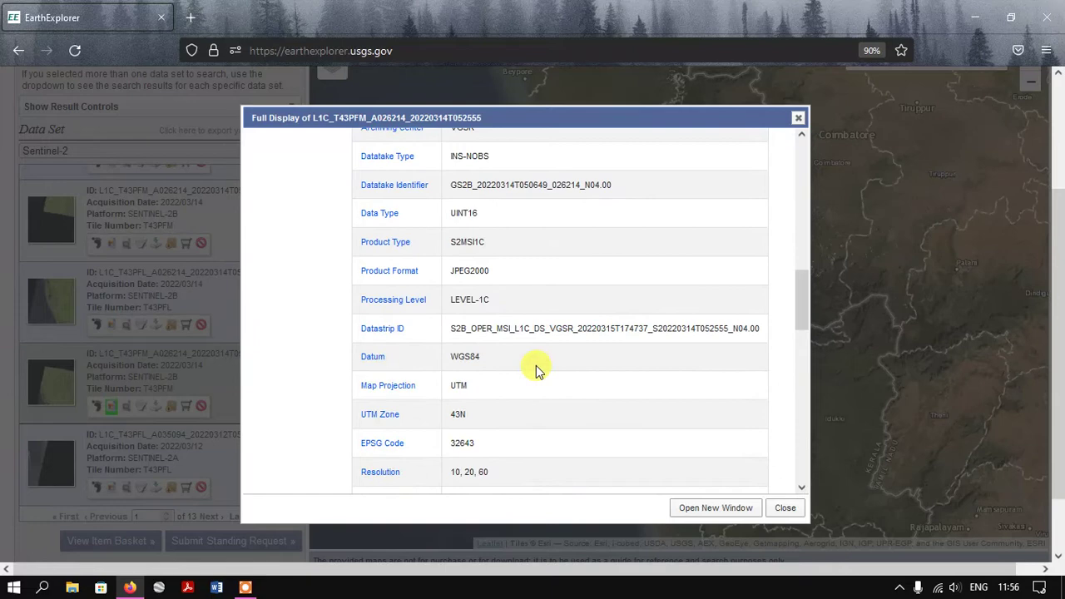
scroll(608, 435, down, 1)
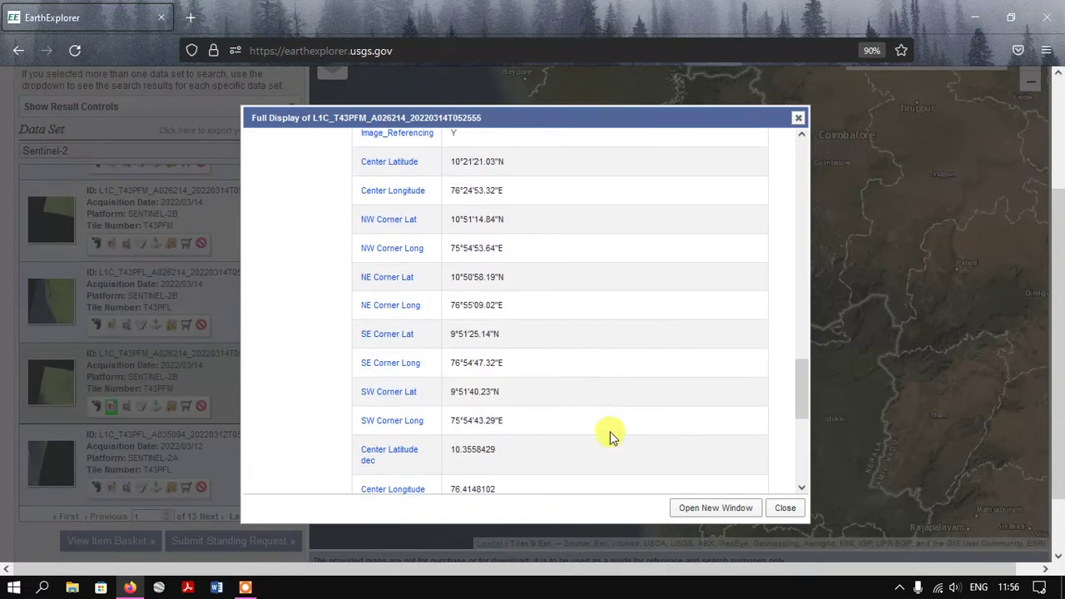
scroll(601, 426, up, 4)
scroll(599, 422, up, 2)
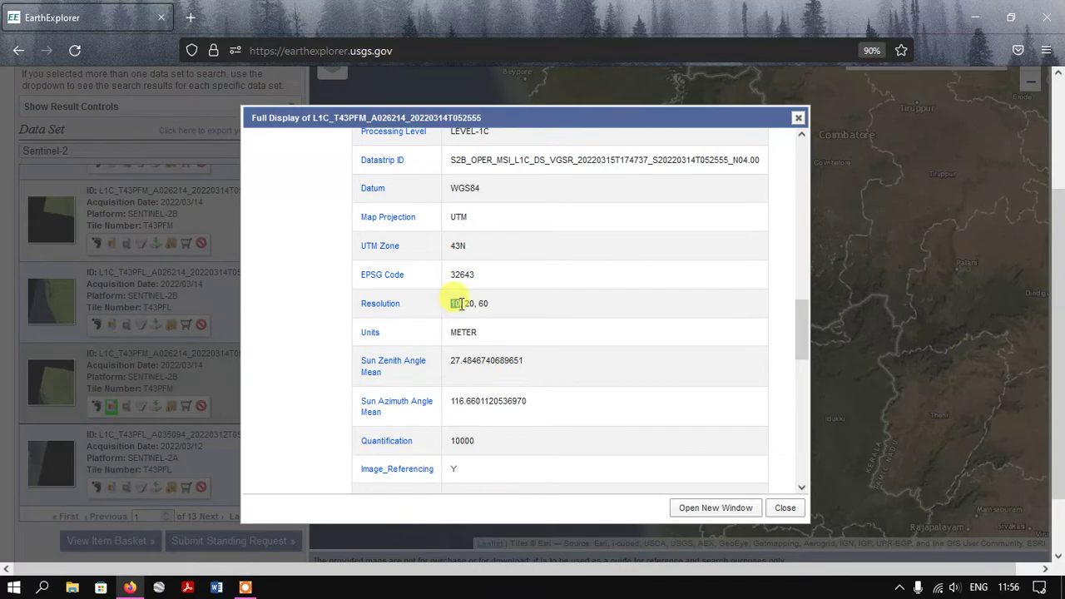
drag(461, 304, 491, 303)
click(511, 304)
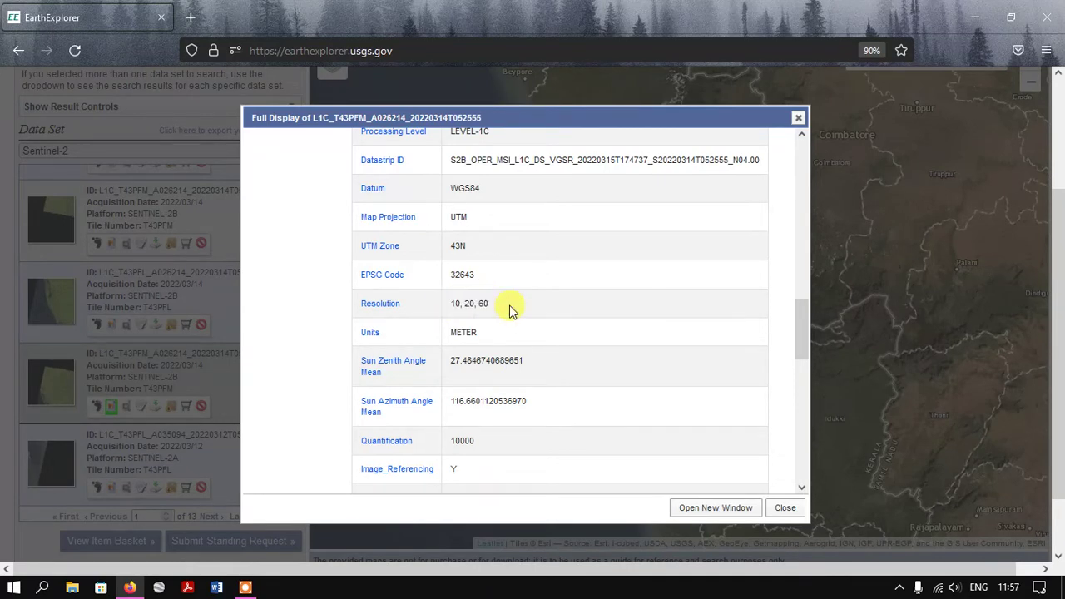
Step: Download the T43PFM L1C tile in JPEG2000 format and confirm the 457 MB zip finished
click(786, 508)
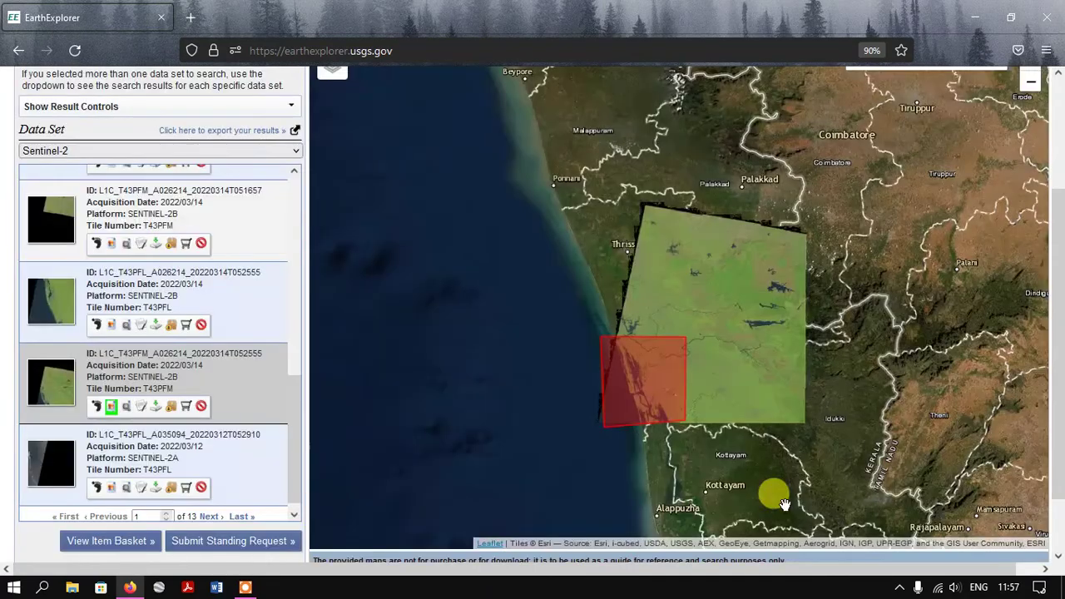
click(155, 407)
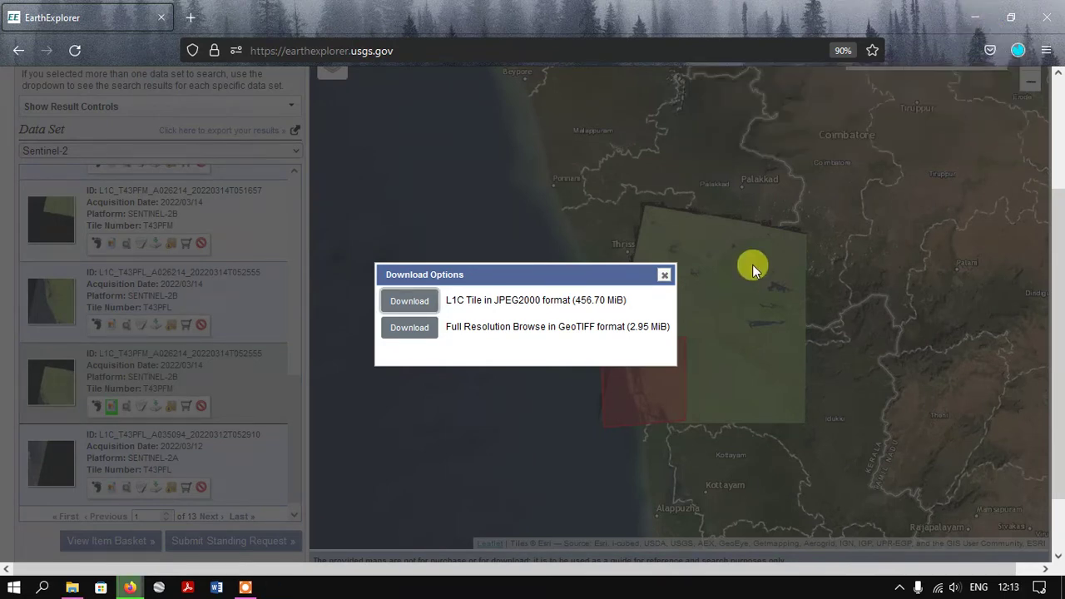
click(1018, 51)
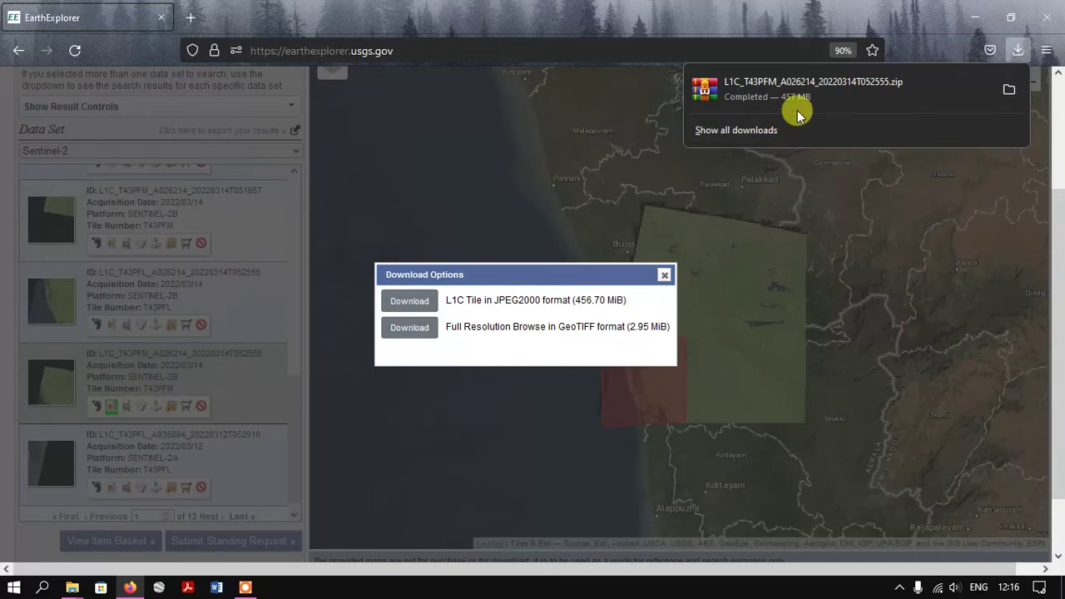
Step: Extract the downloaded tile zip into the Downloads folder
click(1012, 91)
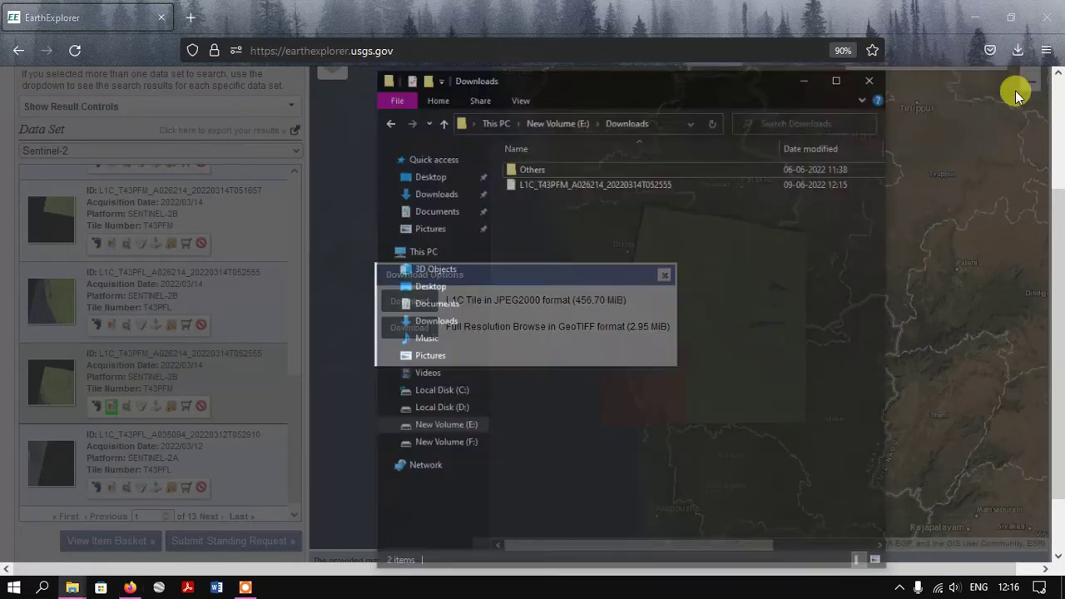
click(911, 37)
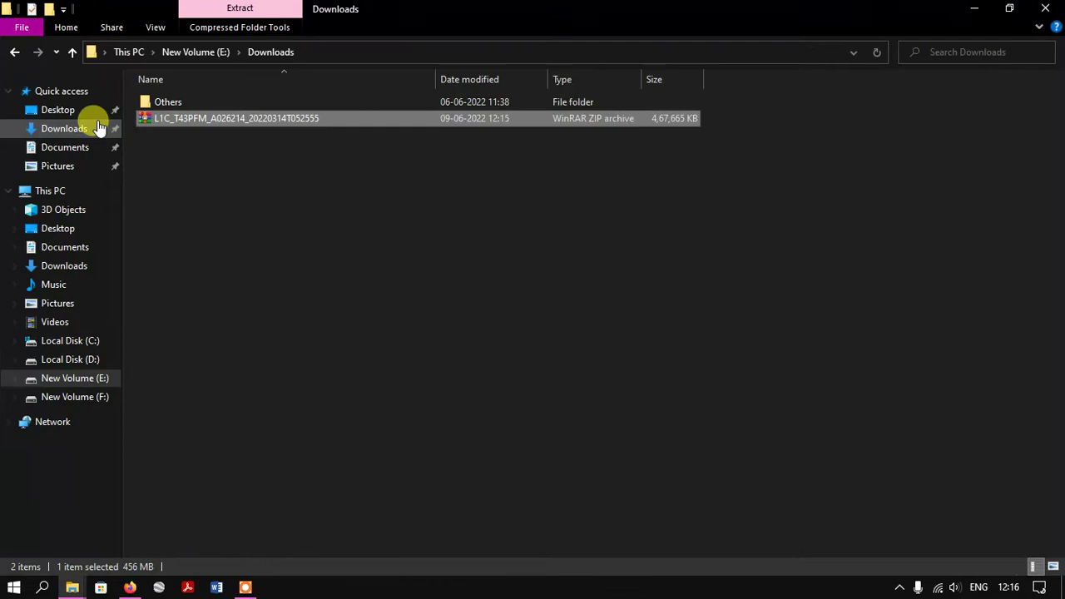
right_click(173, 118)
click(219, 184)
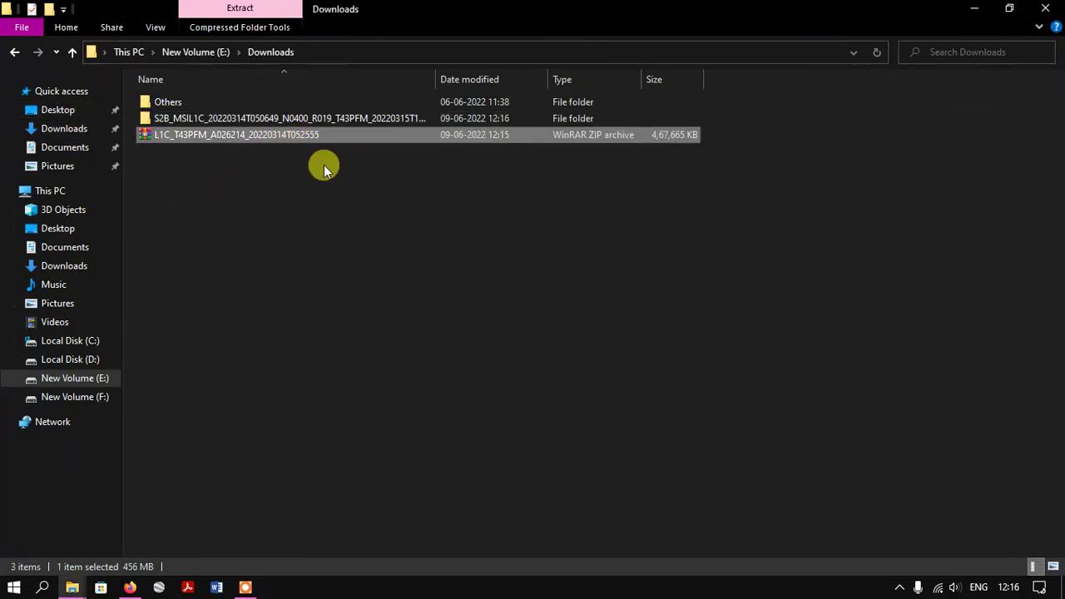
Step: Open the SAFE folder's GRANULE > L1C_T43PFM_A026214_20220314T052555 > IMG_DATA band folder
double_click(273, 118)
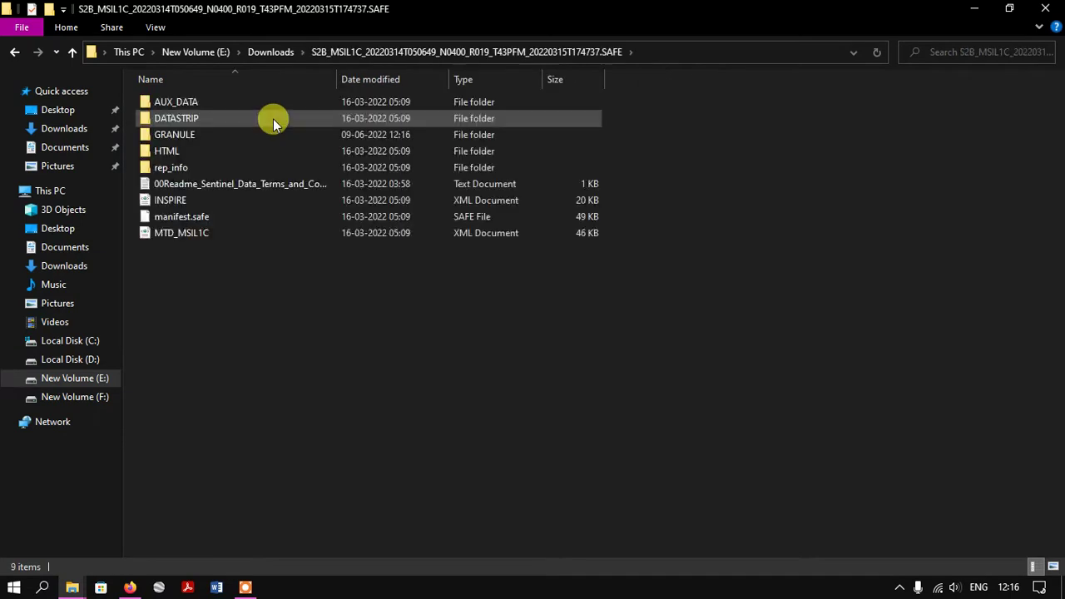
double_click(195, 136)
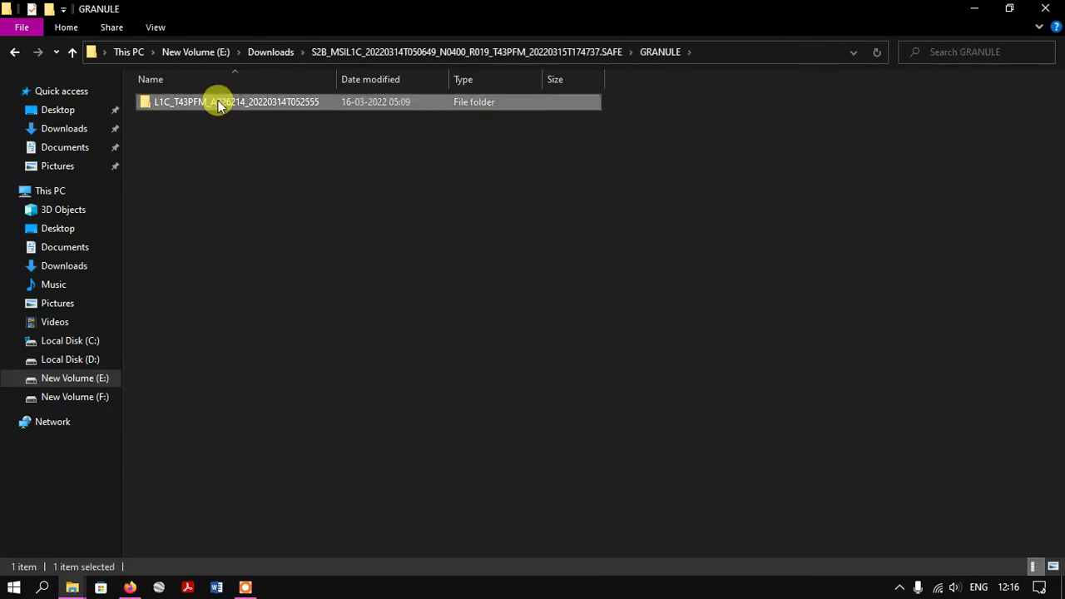
double_click(217, 103)
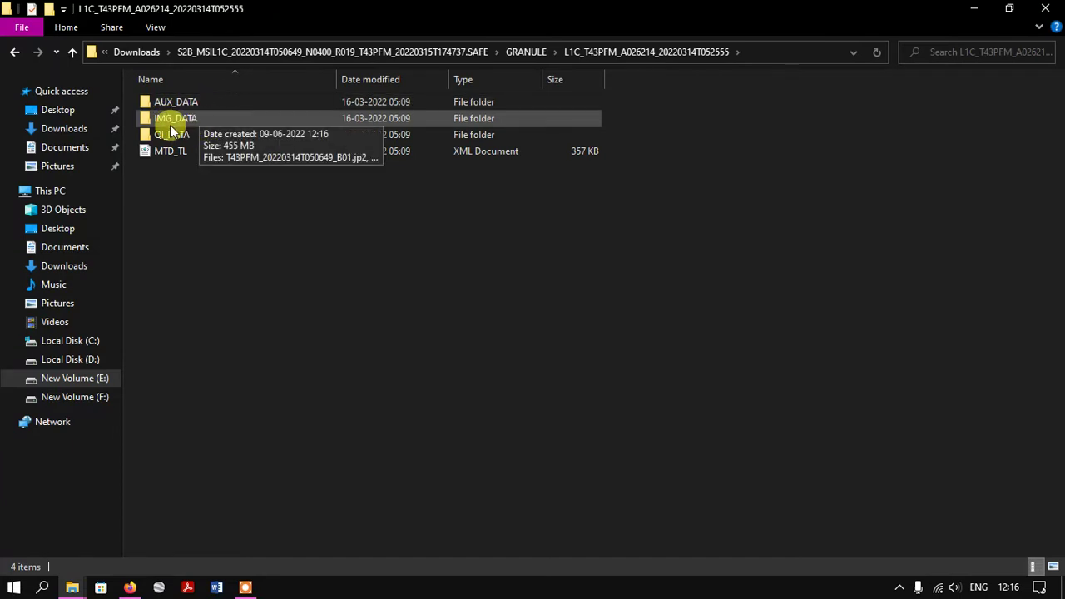
double_click(202, 118)
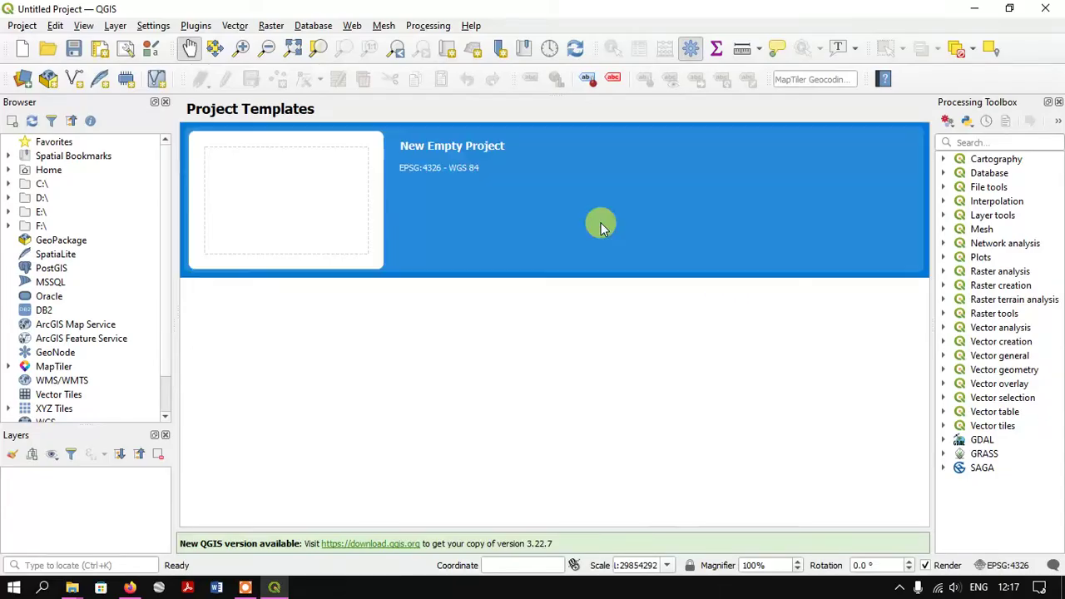
Step: In a new empty project, add IMG_DATA's T43PFM_20220314T050649_B06.jp2 as a raster layer
click(601, 223)
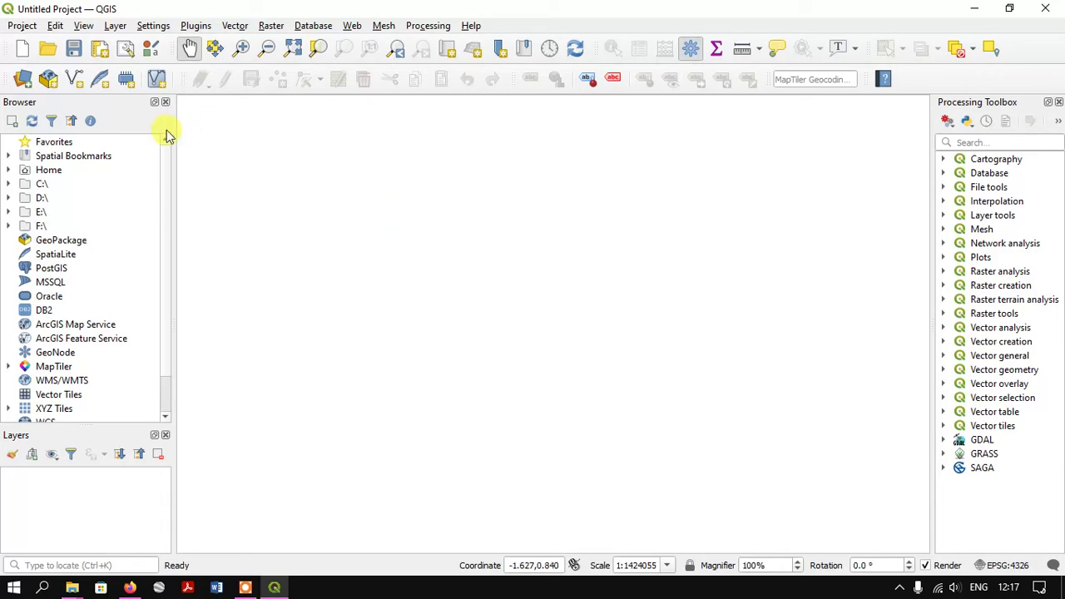
click(23, 79)
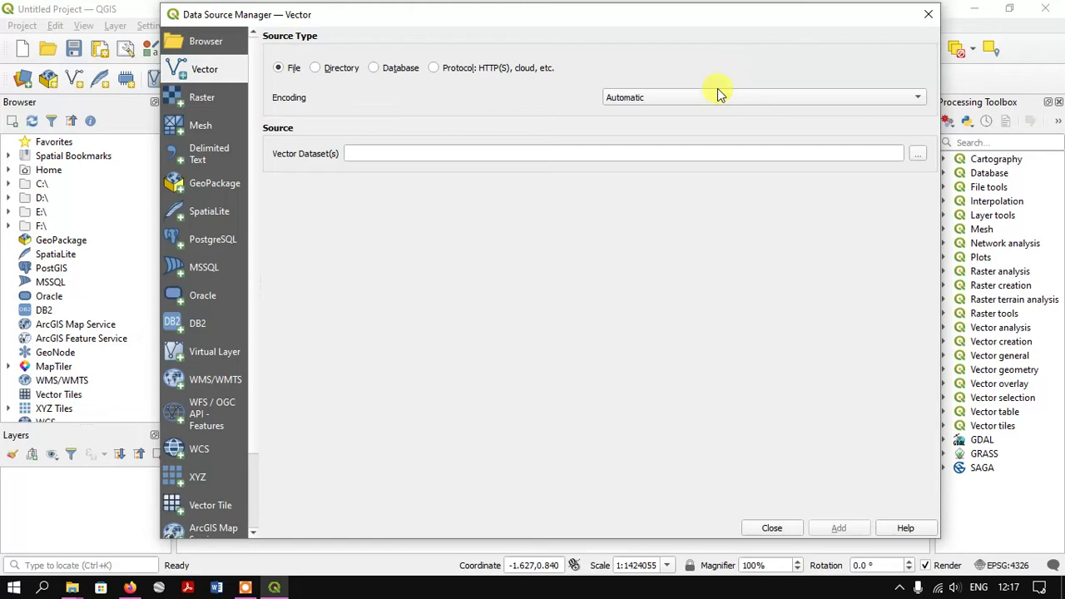
click(208, 98)
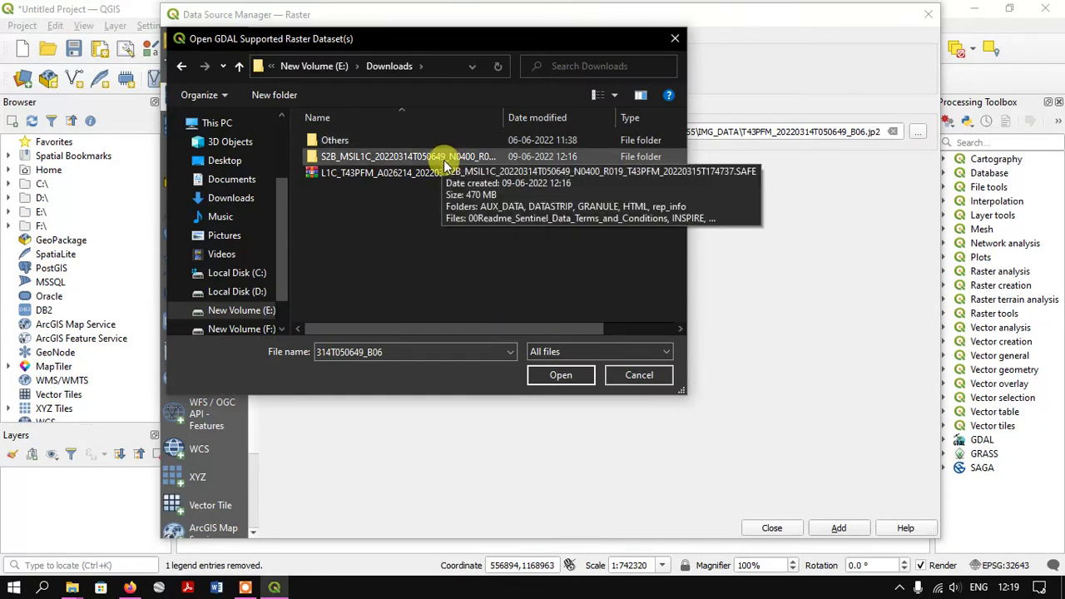
double_click(444, 158)
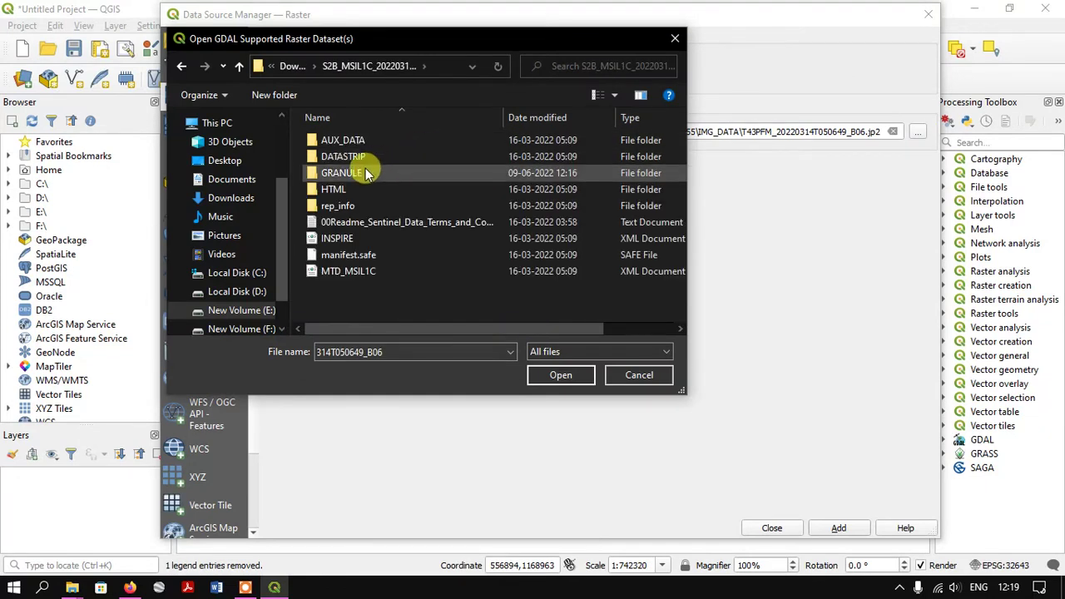
click(349, 177)
double_click(349, 175)
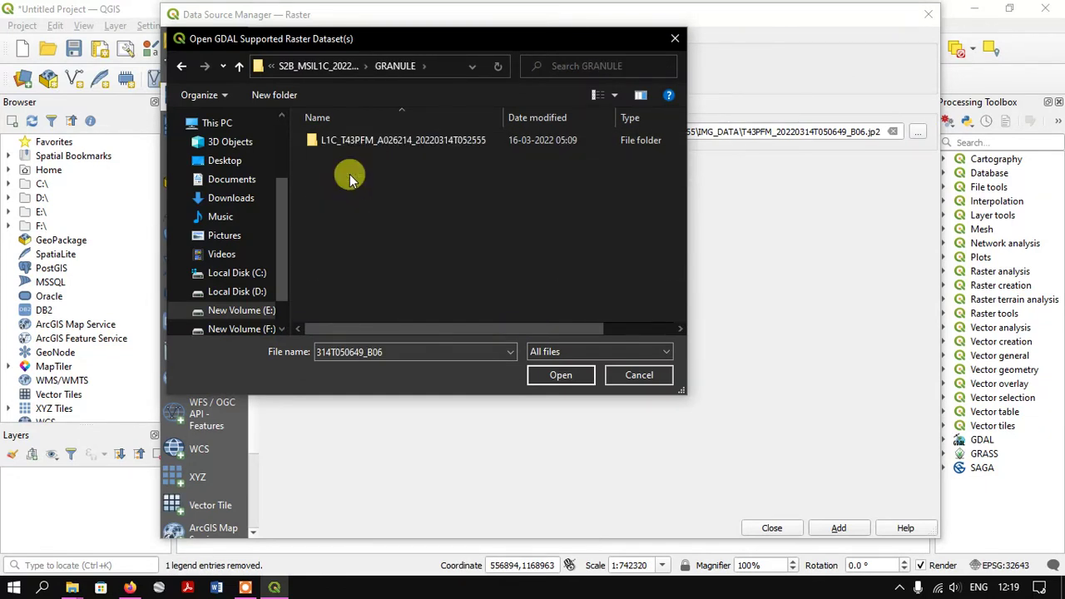
double_click(363, 137)
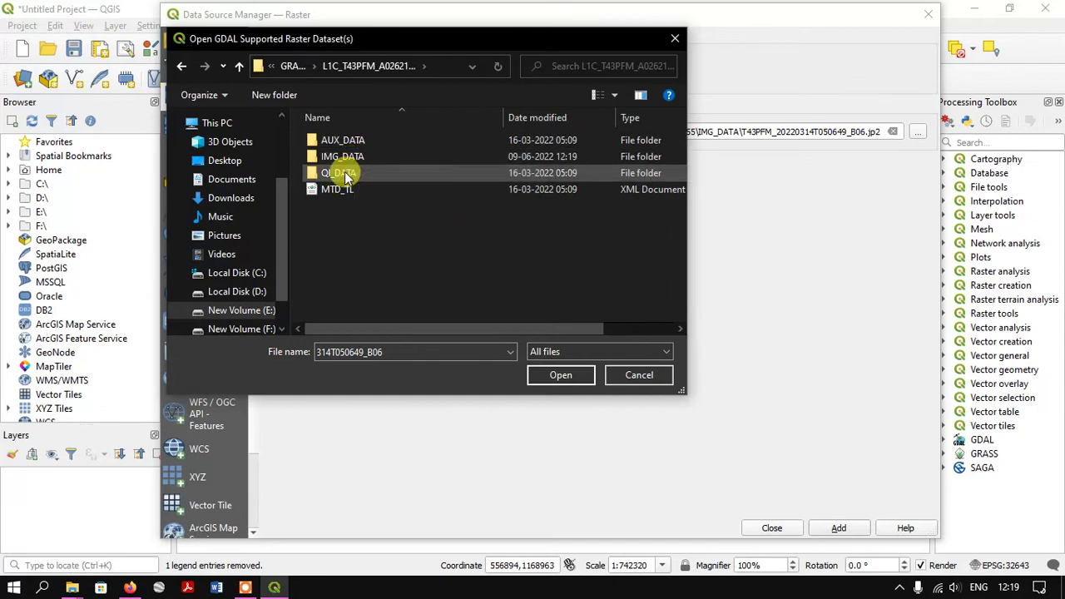
double_click(334, 157)
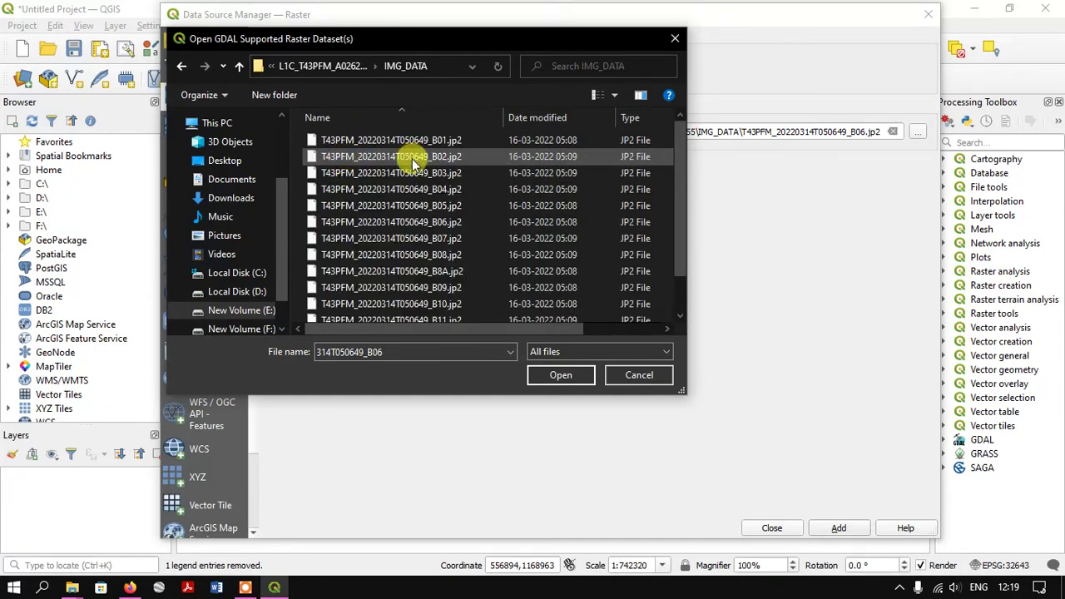
click(400, 225)
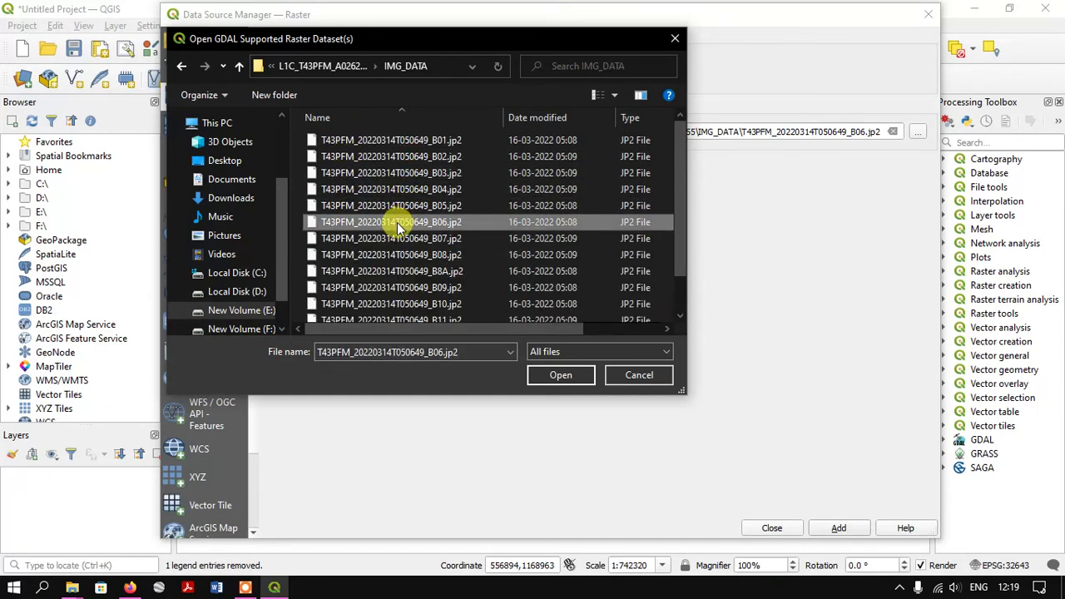
click(579, 375)
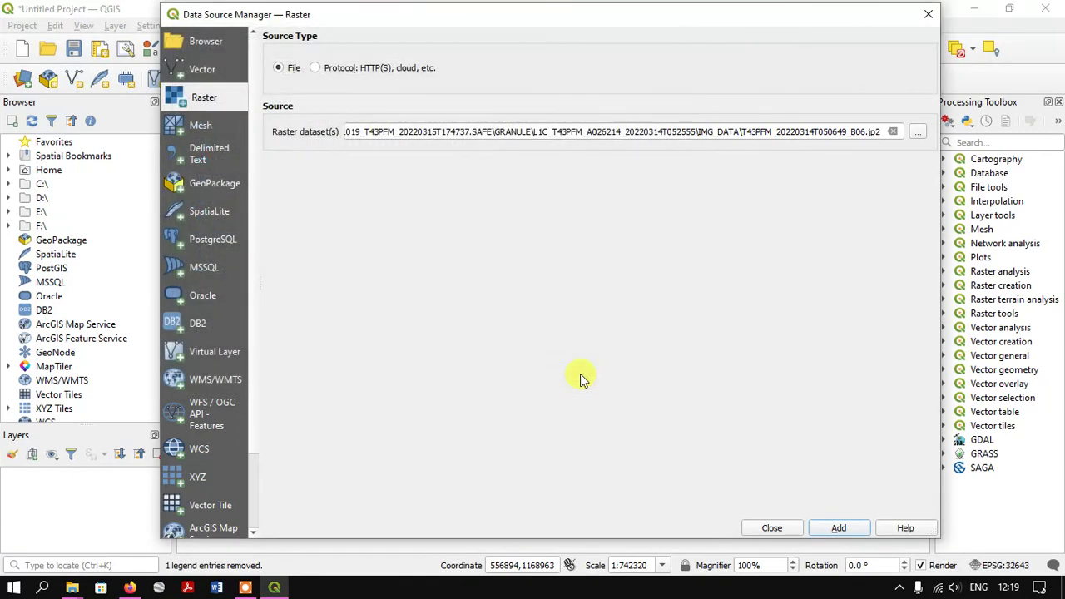
click(837, 528)
click(939, 20)
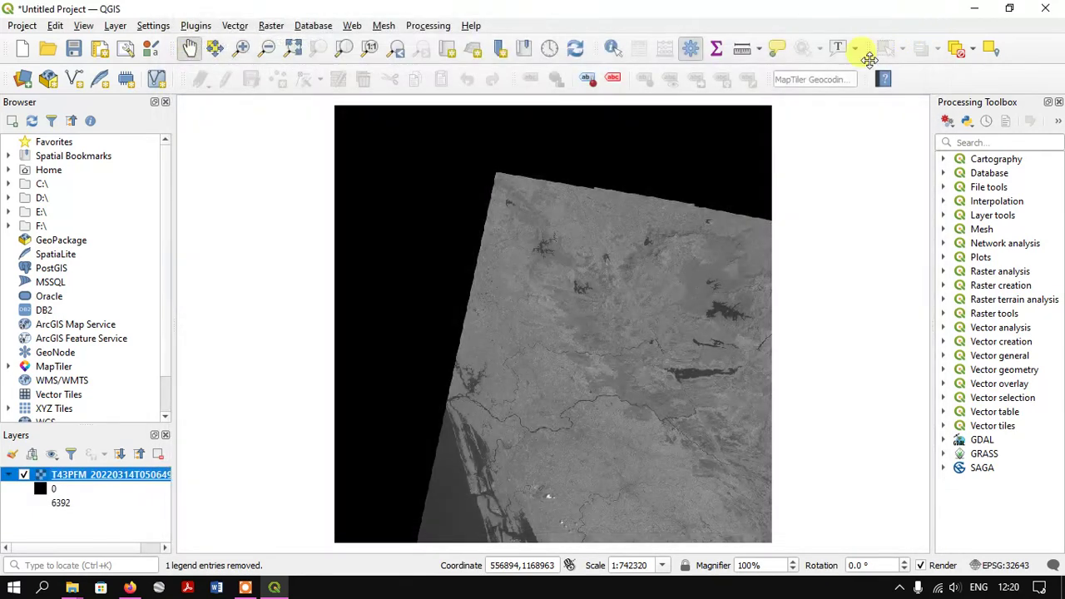
scroll(552, 428, up, 3)
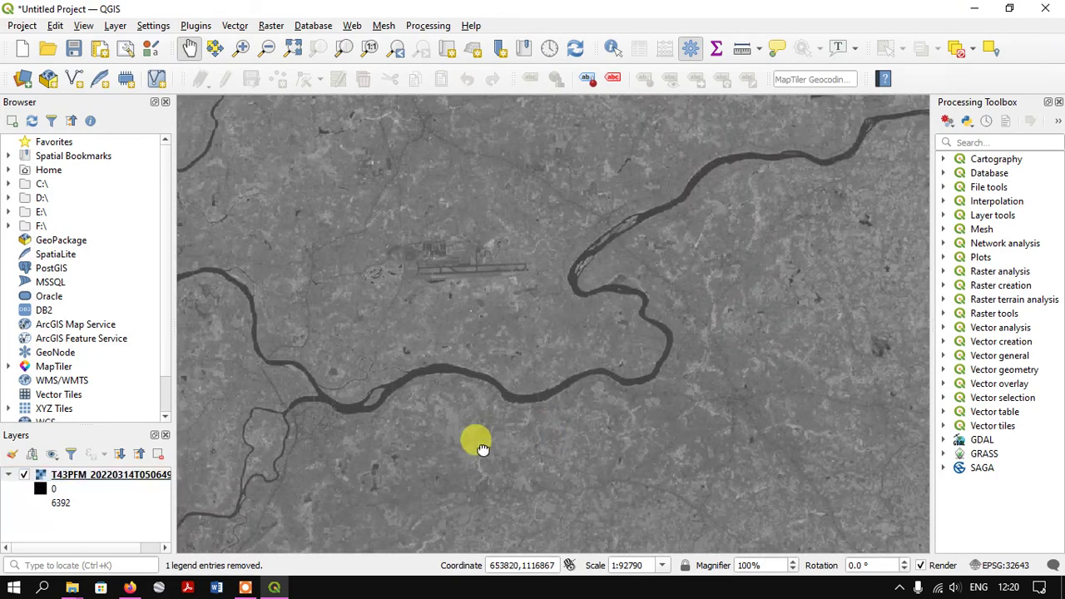
drag(481, 447, 504, 338)
drag(460, 369, 542, 240)
scroll(424, 309, up, 1)
scroll(427, 313, down, 1)
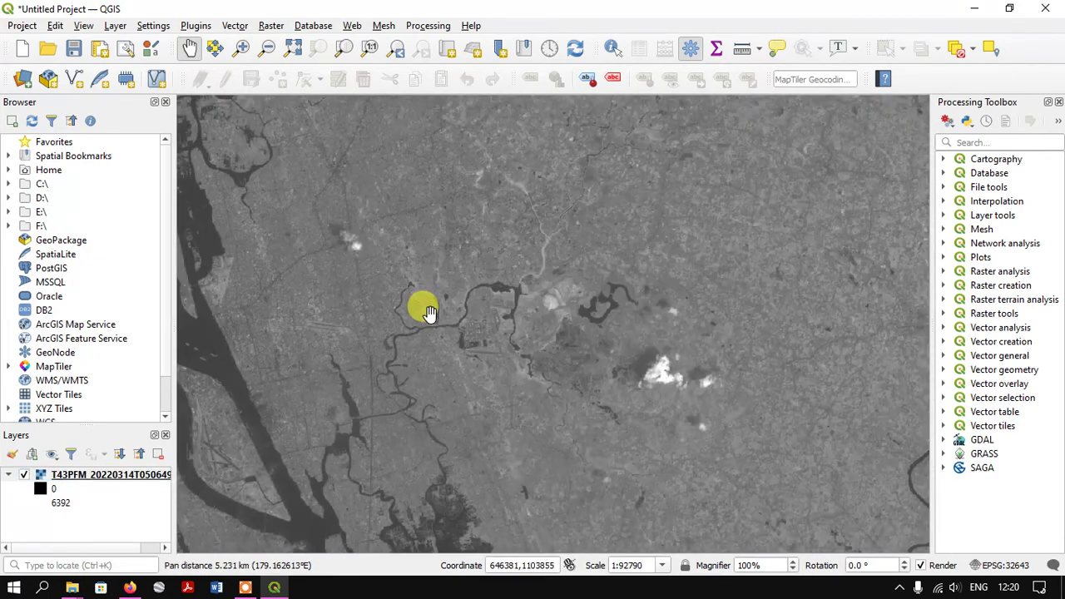
scroll(427, 313, down, 1)
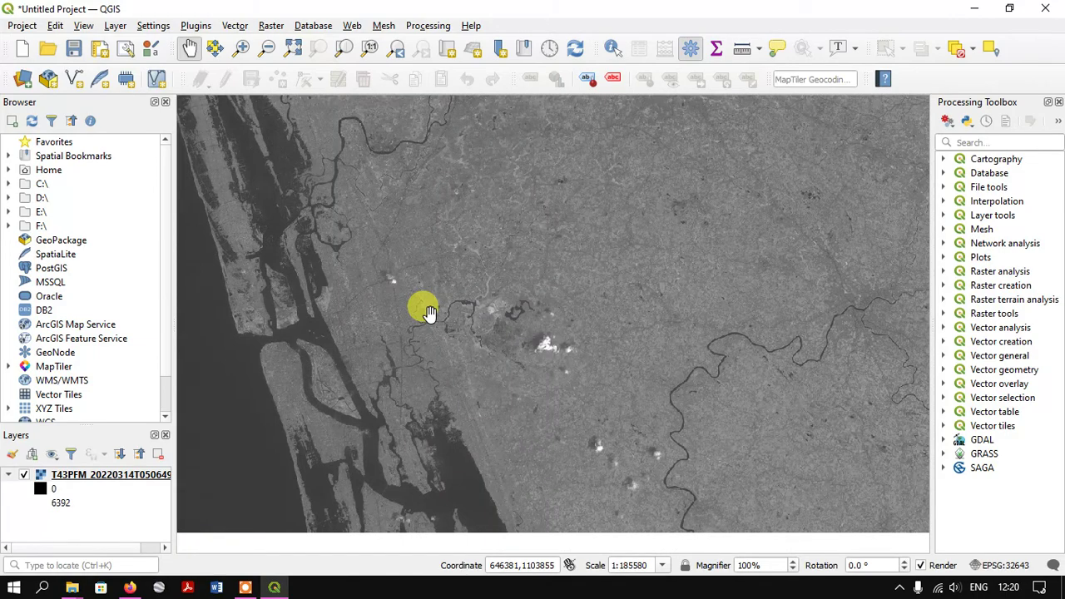
scroll(427, 313, down, 2)
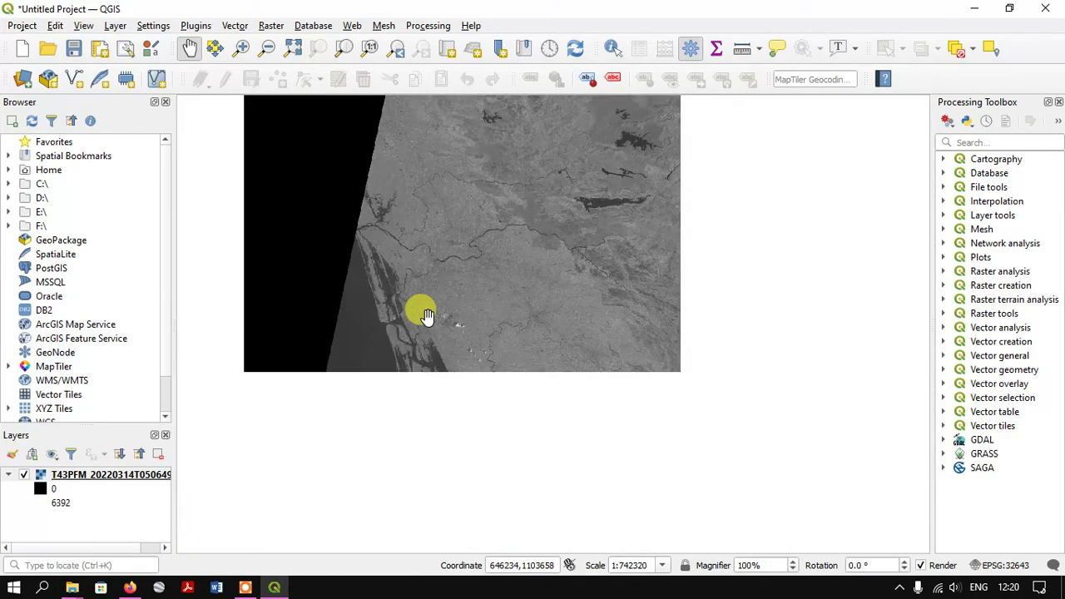